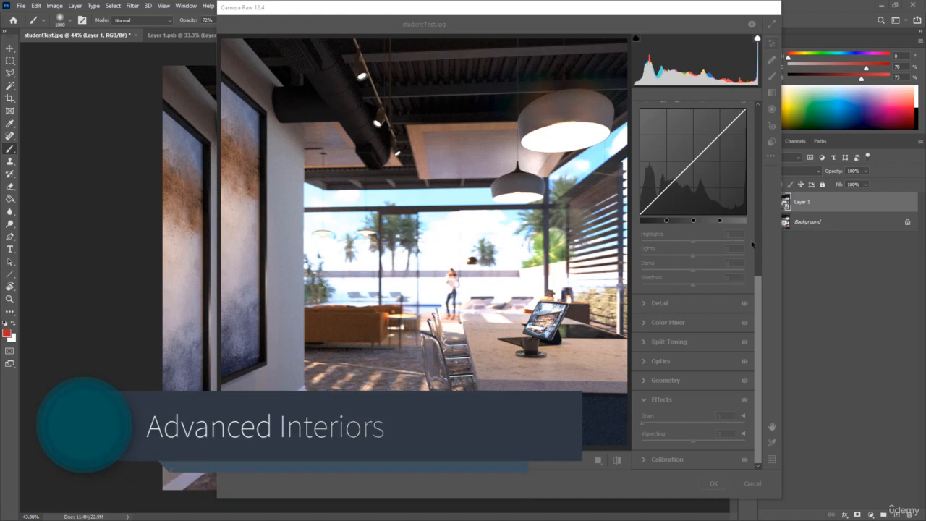
- Set the Camera Raw vignetting to -100 and apply it to Layer 1 as a smart filter
drag(529, 11, 440, 18)
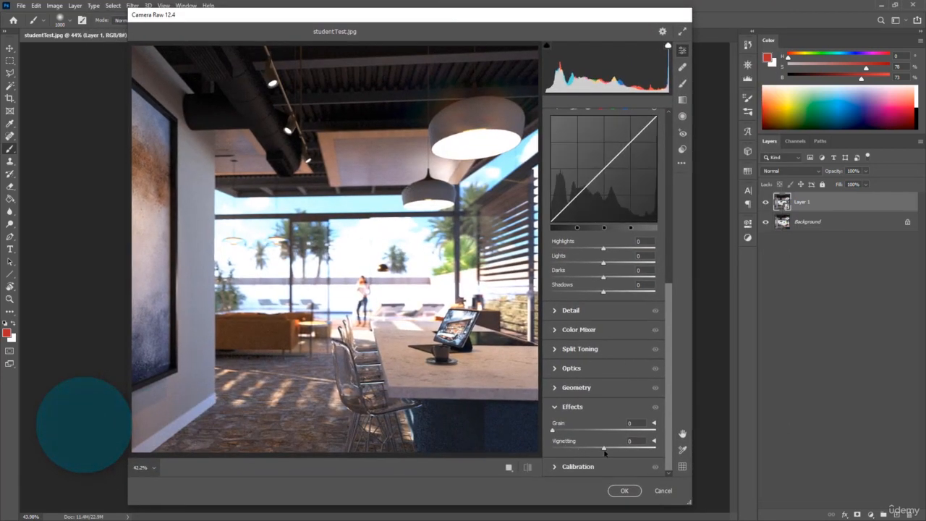
drag(604, 449, 539, 453)
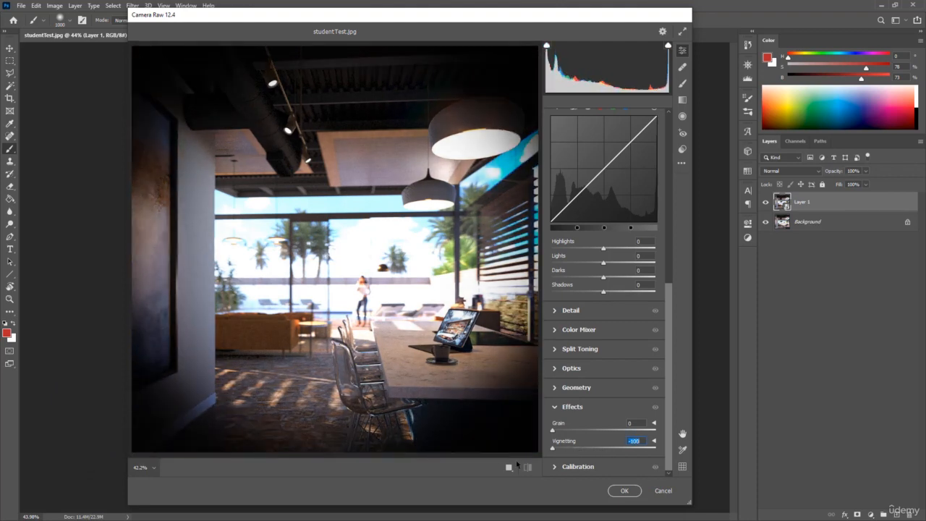
click(624, 490)
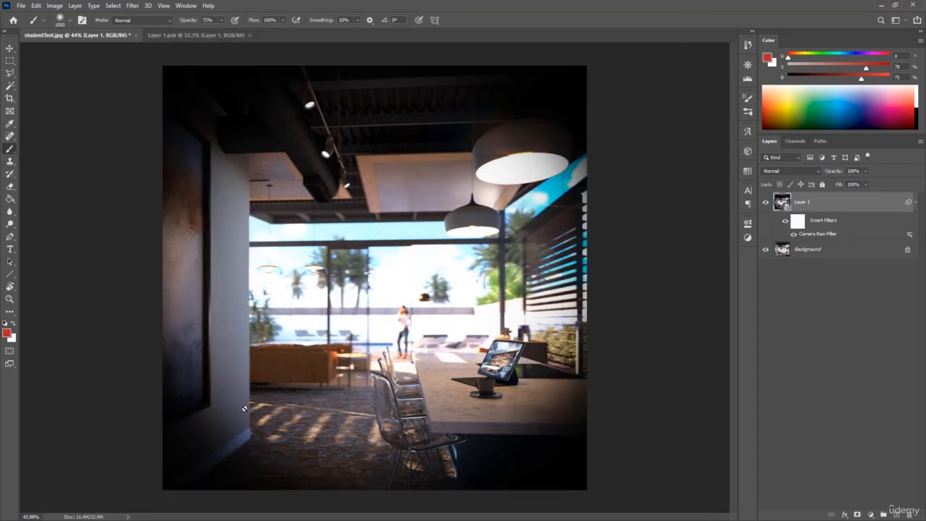
- Paint black on the smart filter mask over the counter area, raising brush opacity to 100%, and compare with the filters off
click(797, 222)
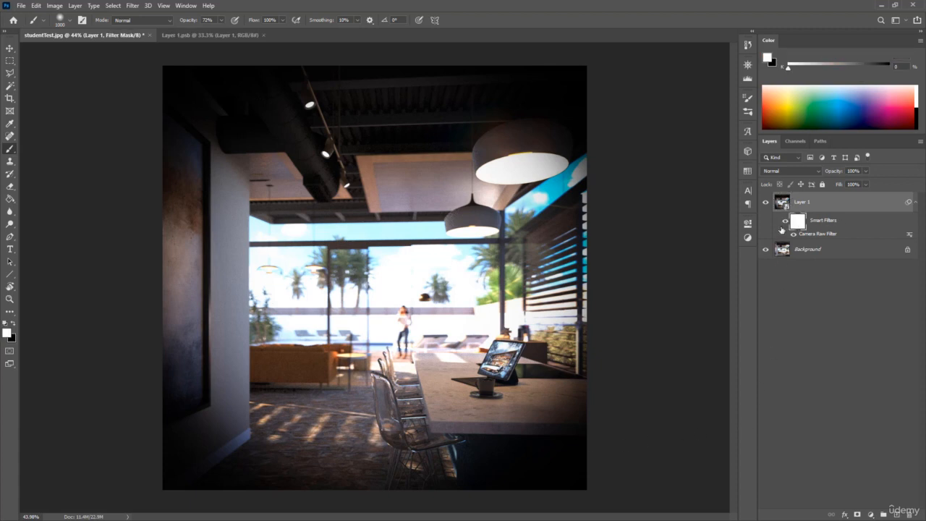
click(13, 325)
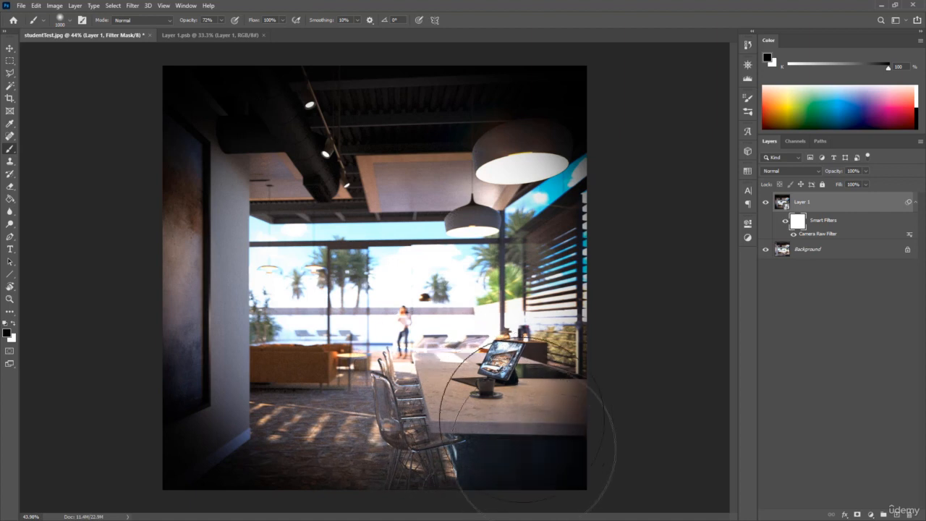
mouse_move(526, 422)
mouse_down()
mouse_move(579, 497)
mouse_move(471, 362)
mouse_move(557, 341)
mouse_move(507, 420)
mouse_move(601, 434)
mouse_up()
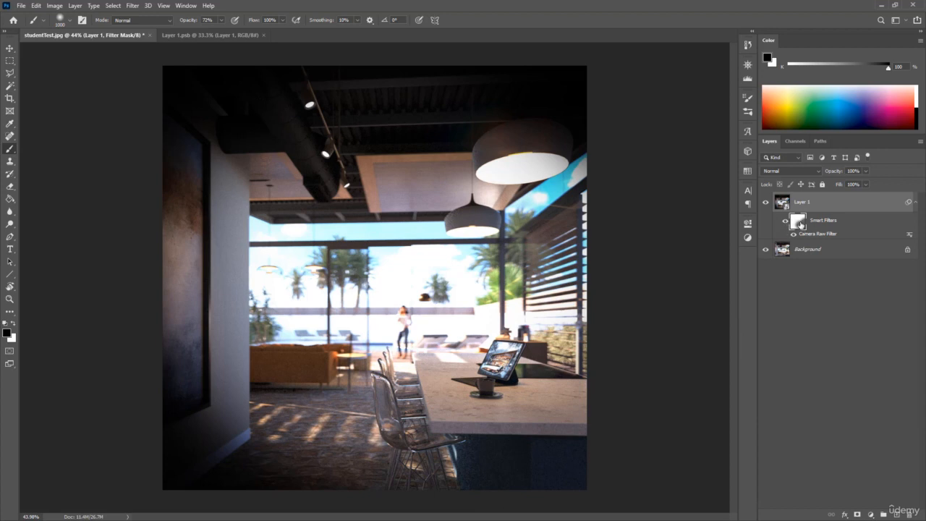
click(221, 20)
drag(221, 33, 238, 34)
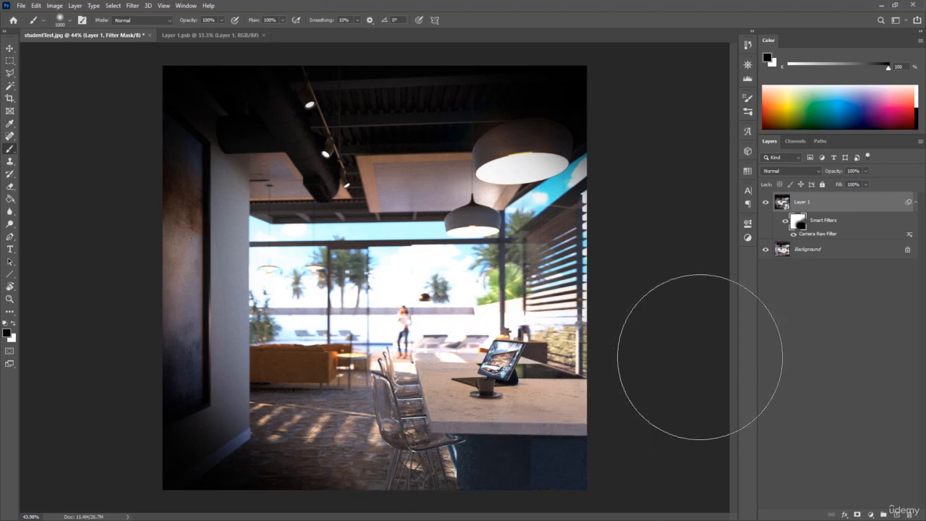
click(785, 224)
click(785, 224)
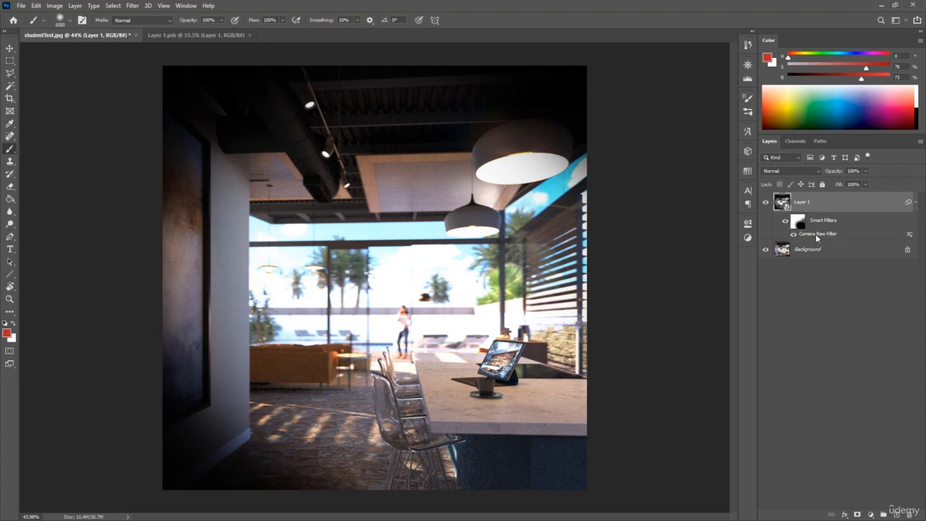
- Reset the Camera Raw filter's vignetting to 0 and delete the smart filters from Layer 1
double_click(815, 233)
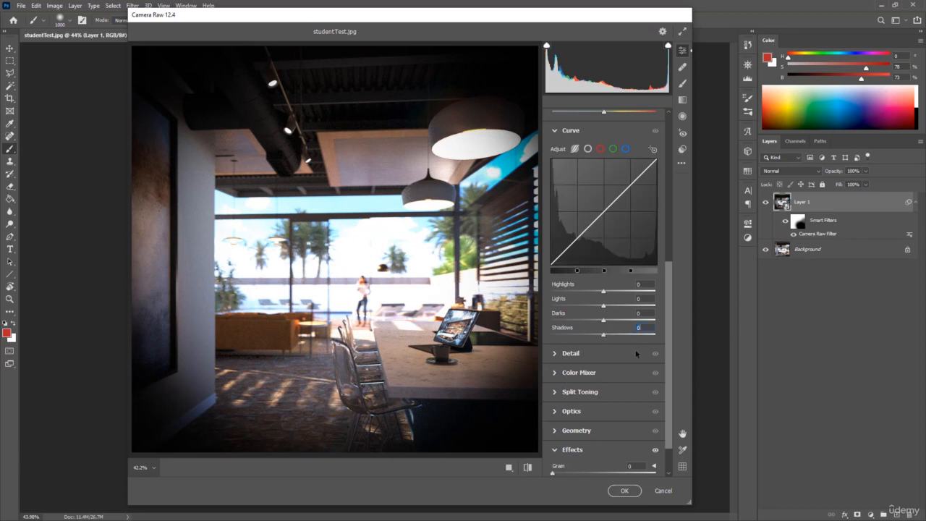
scroll(636, 354, down, 2)
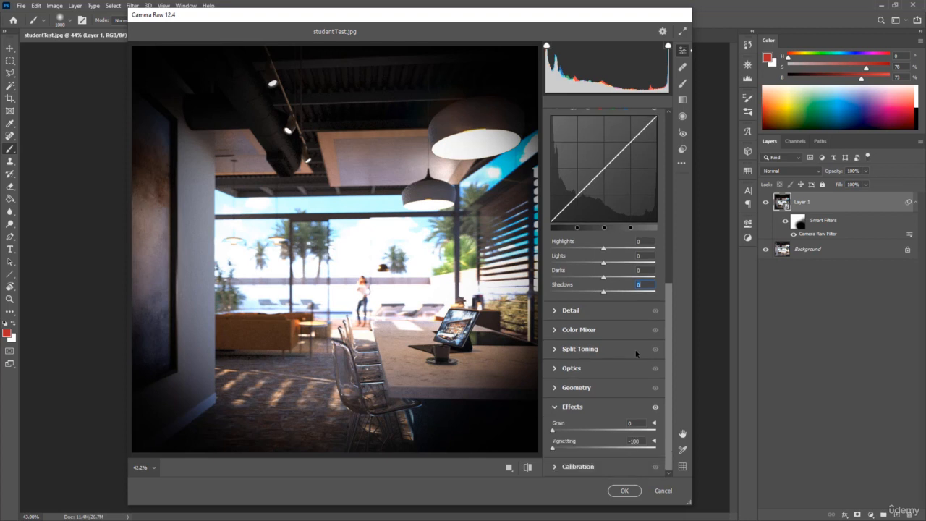
double_click(553, 449)
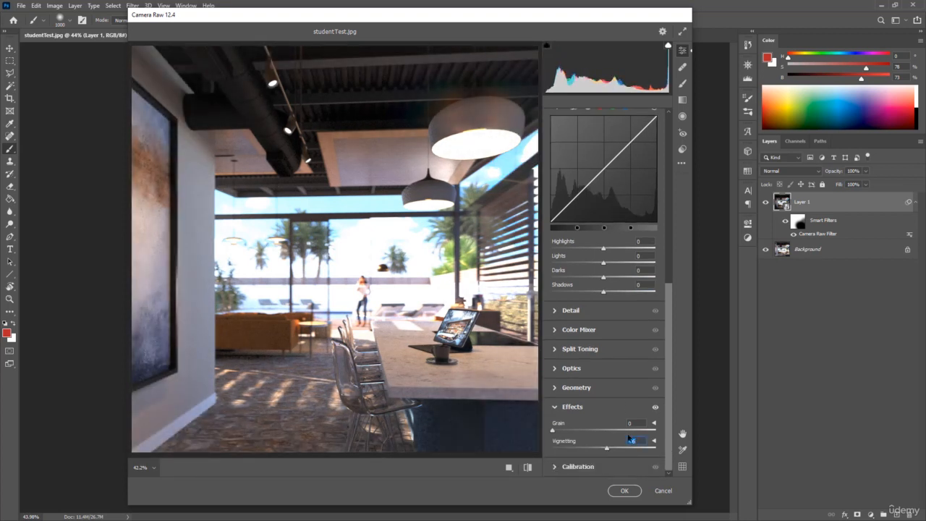
text(0)
click(624, 491)
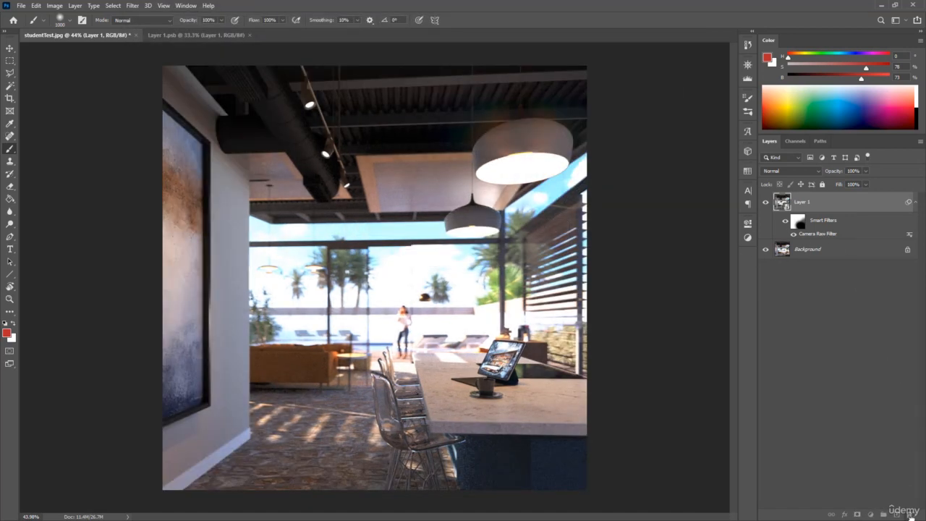
drag(797, 221, 910, 514)
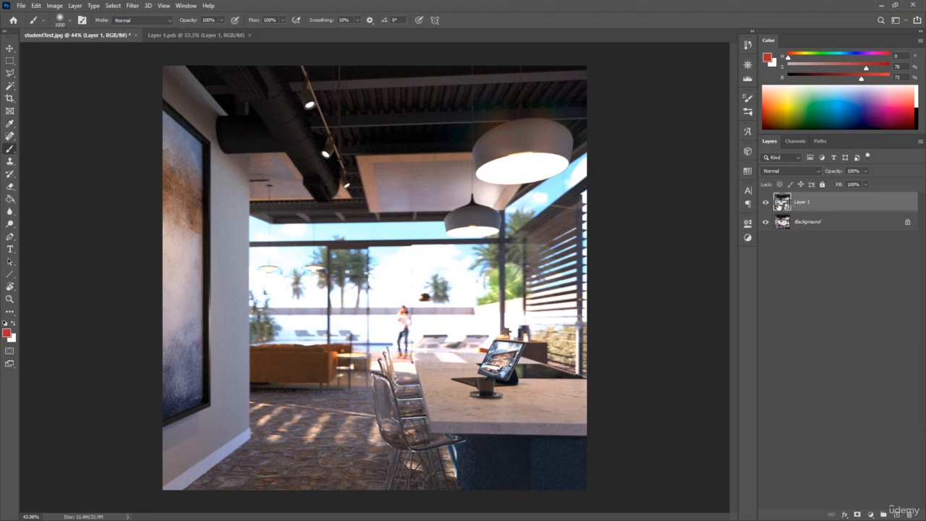
- Select Layer 1 and open the Camera Raw Filter on it
click(805, 223)
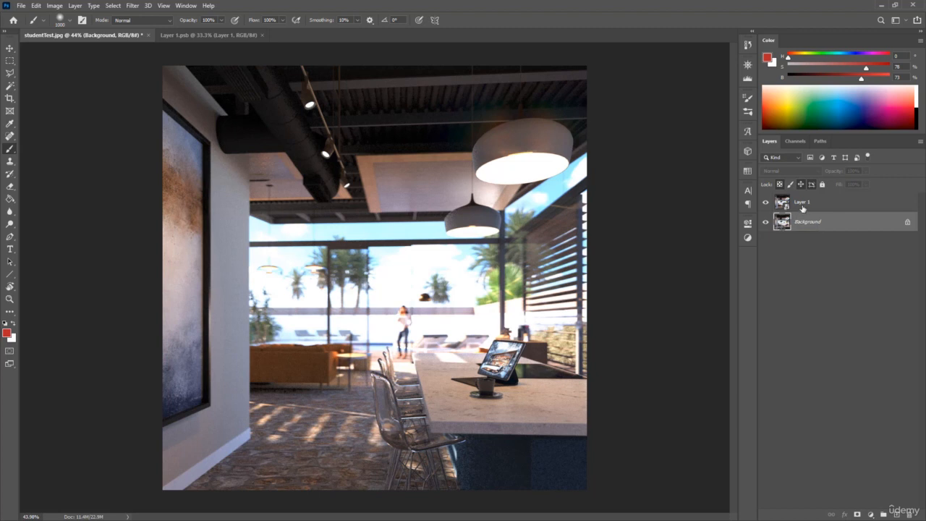
click(802, 207)
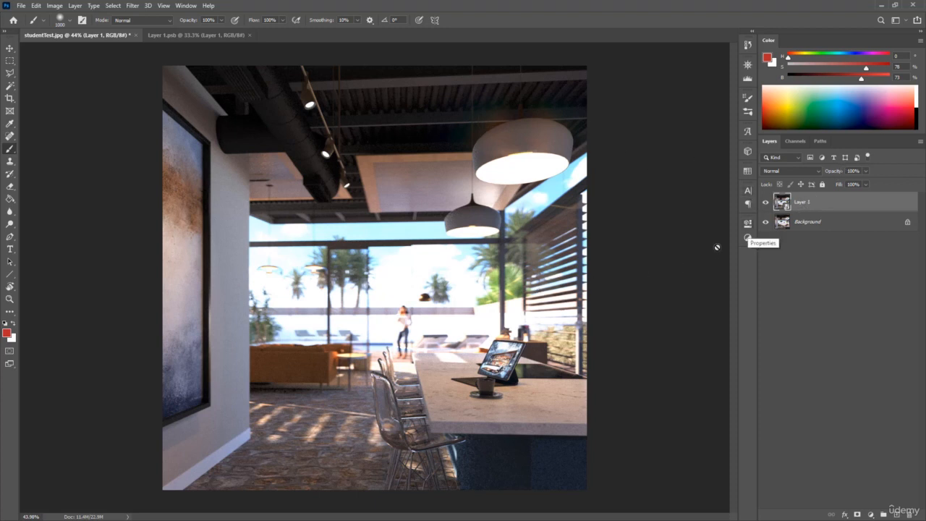
click(132, 5)
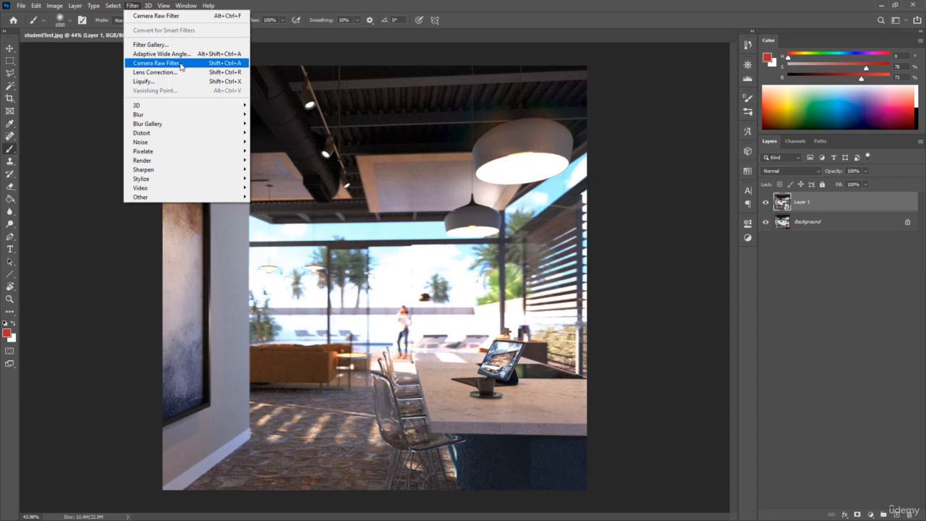
click(180, 64)
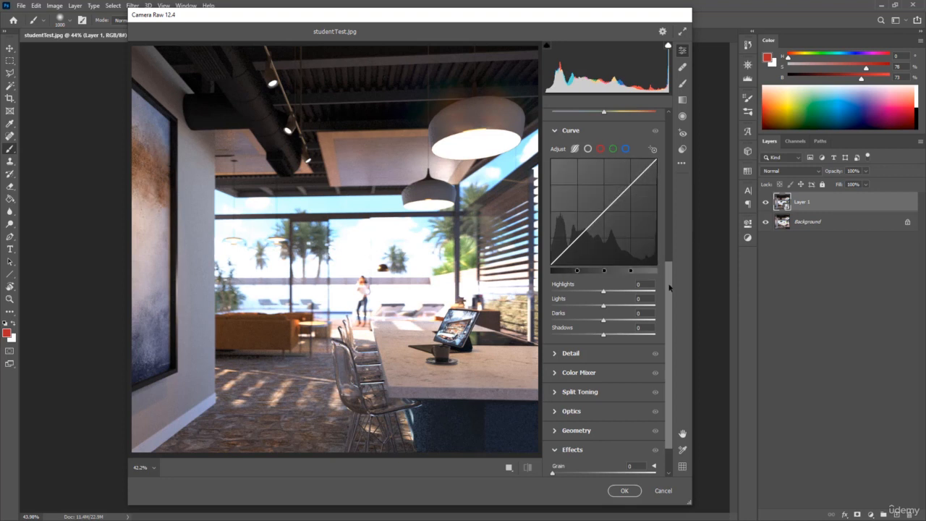
- Set the white balance temperature to -1 and return the tint to 0 after trying a greener value
drag(669, 287, 660, 130)
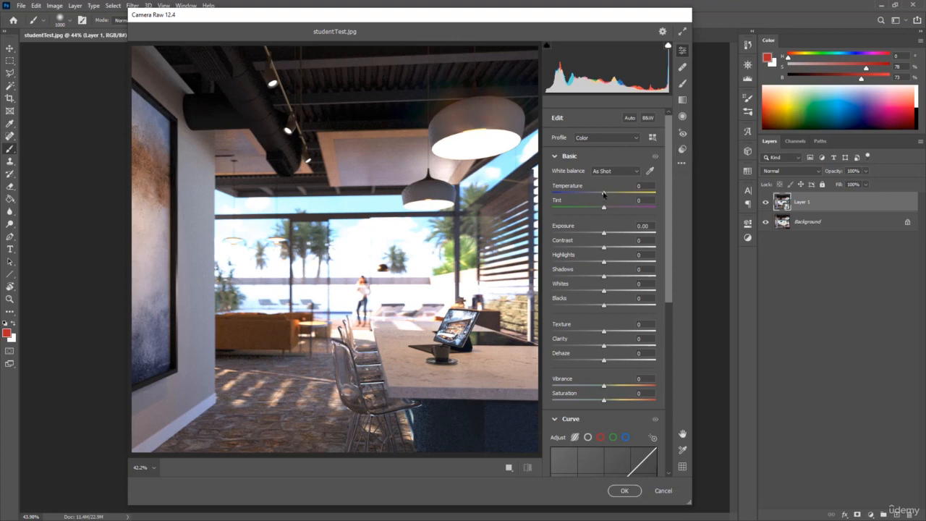
mouse_move(604, 194)
mouse_down()
mouse_move(594, 194)
mouse_move(666, 197)
mouse_move(643, 189)
mouse_move(632, 203)
mouse_move(604, 200)
mouse_up()
drag(604, 210, 570, 213)
double_click(569, 211)
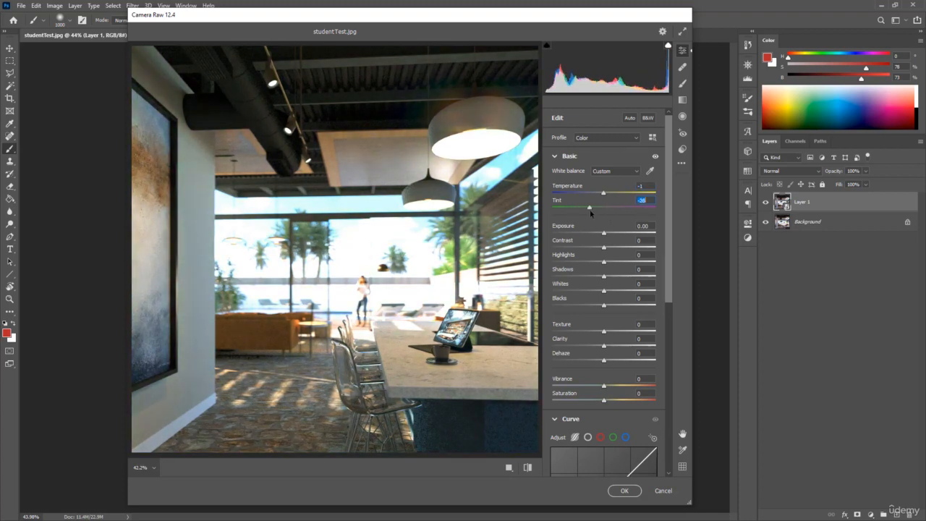
- Set the exposure to +0.85, the contrast to +17 and the basic highlights to +1
drag(604, 233, 604, 274)
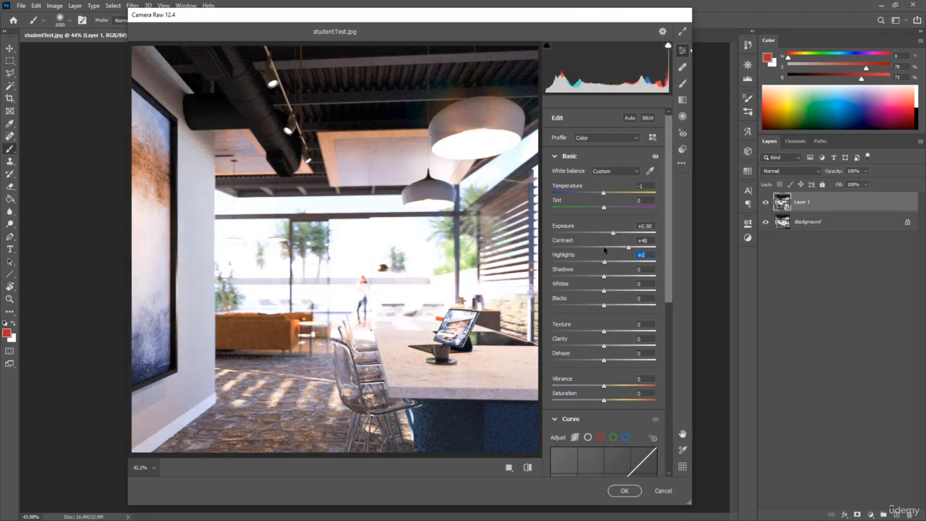
click(604, 248)
drag(603, 233, 615, 251)
- Set the texture to +9 and the clarity to +11, and return dehaze to 0 after trying +100
scroll(608, 282, down, 1)
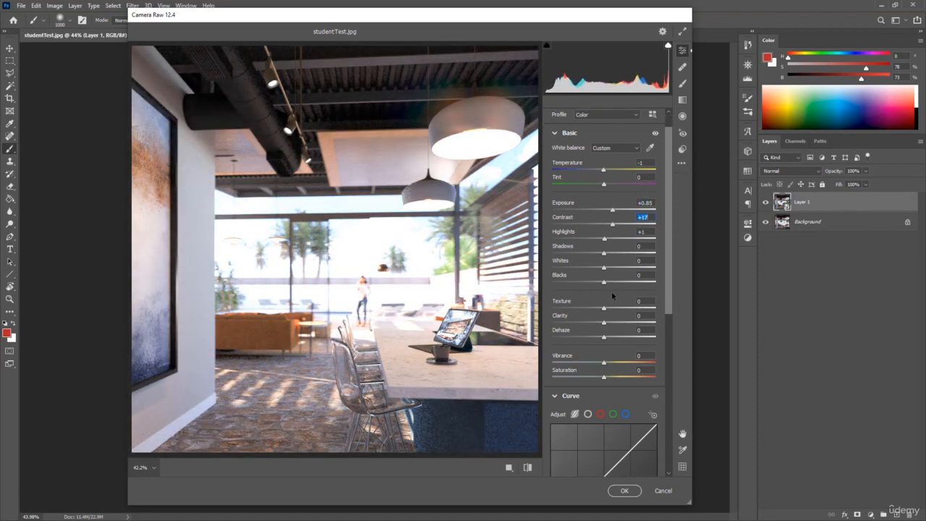
scroll(617, 306, down, 1)
drag(605, 287, 658, 285)
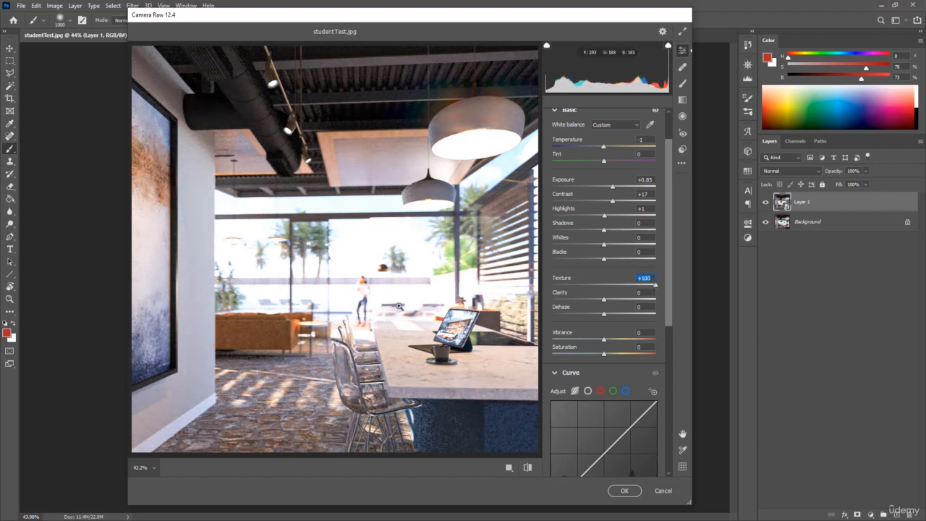
key(Tab)
drag(657, 286, 616, 286)
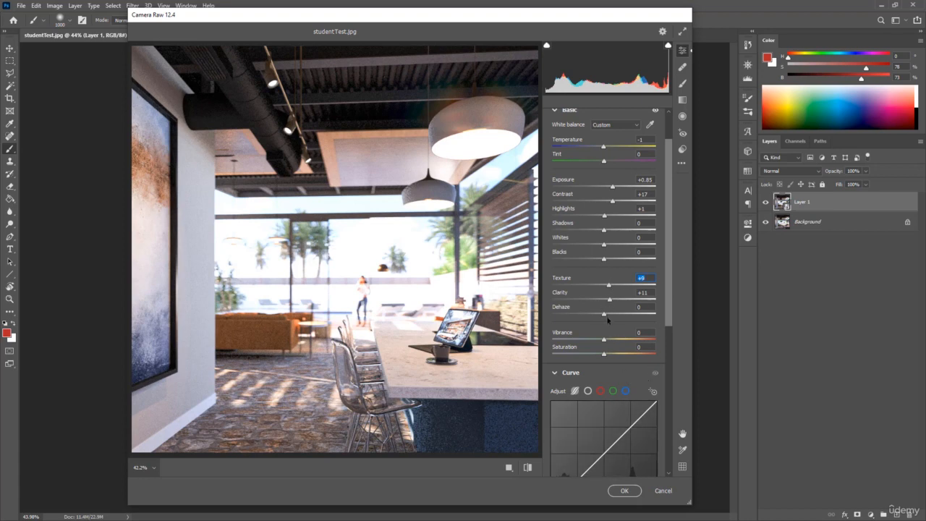
drag(604, 315, 687, 317)
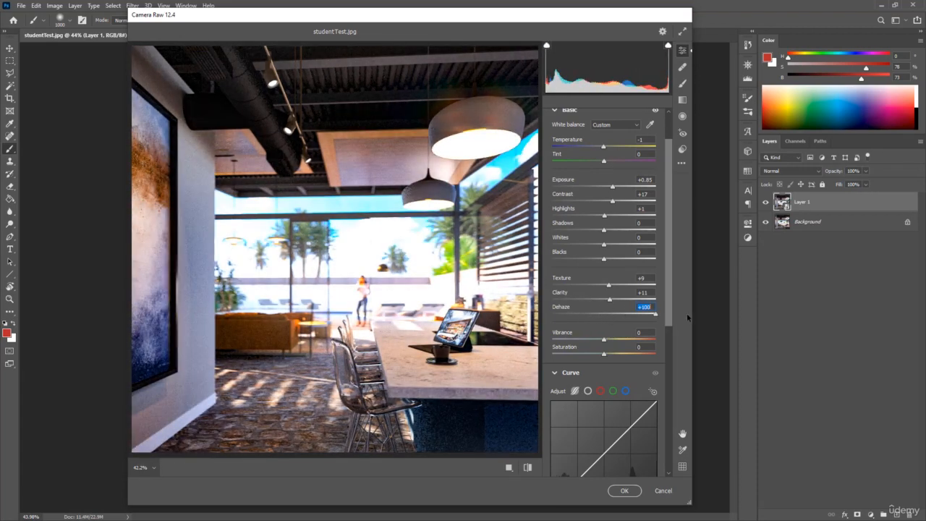
click(604, 314)
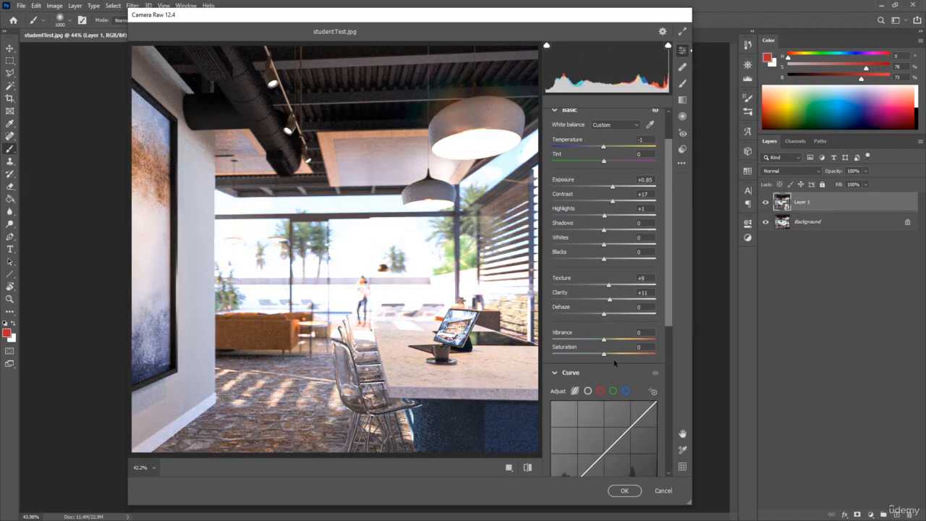
- Shape the parametric curve with highlights +7, lights +6, darks +18 and shadows -17
scroll(633, 326, down, 5)
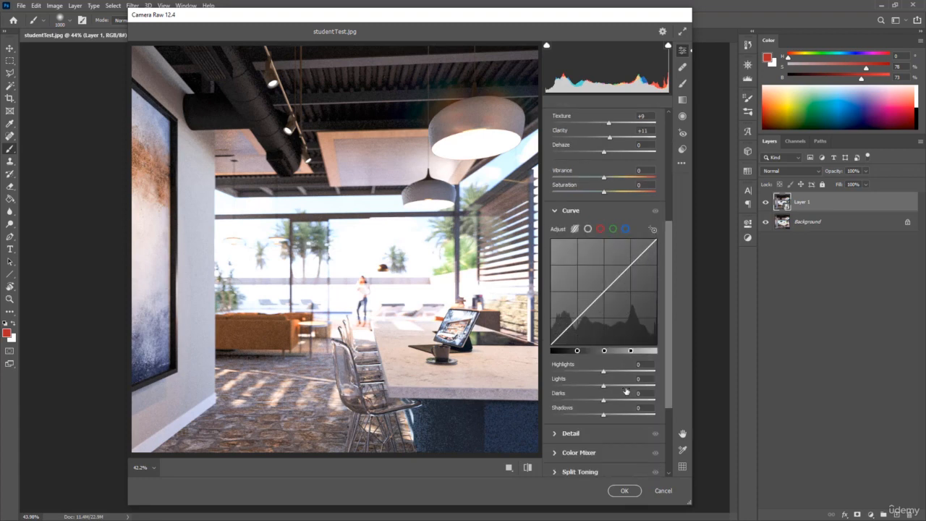
drag(604, 372, 674, 385)
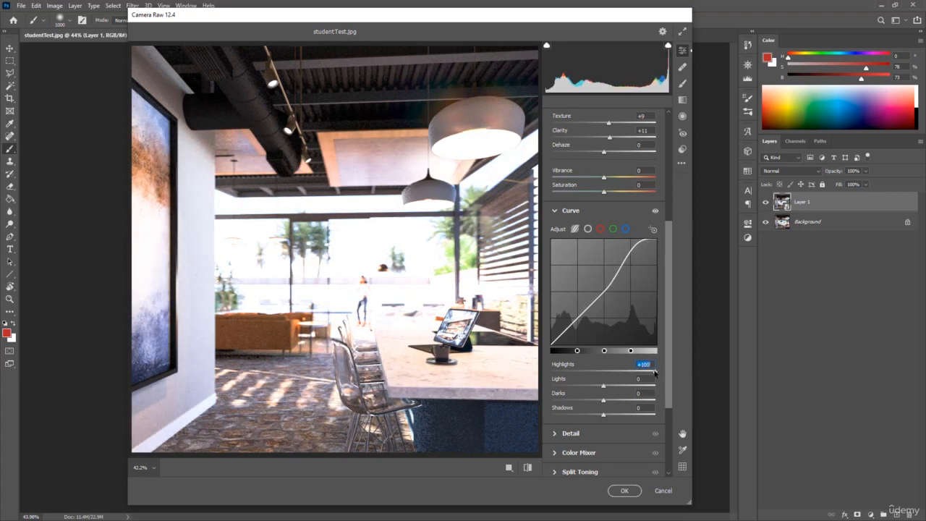
drag(655, 372, 600, 391)
drag(603, 389, 578, 417)
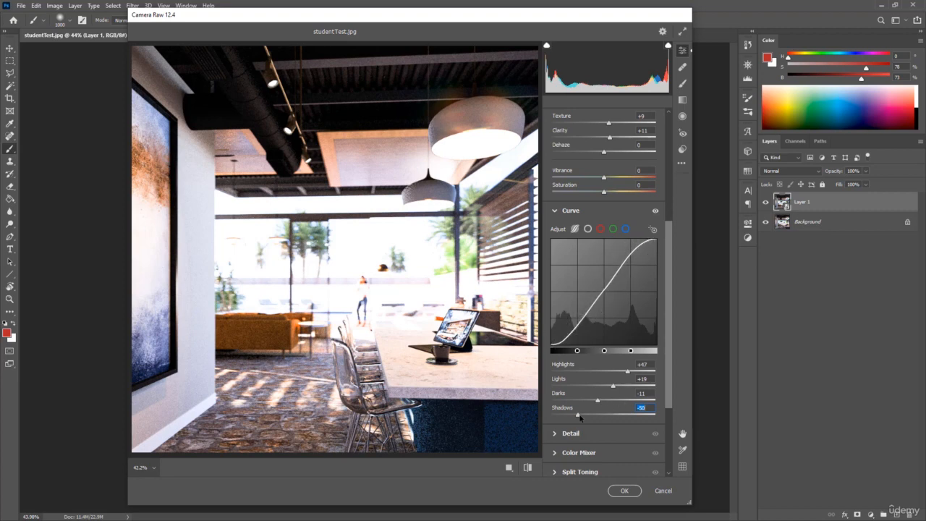
drag(580, 417, 607, 372)
- Lower the exposure slightly in the basic adjustments
scroll(611, 171, up, 5)
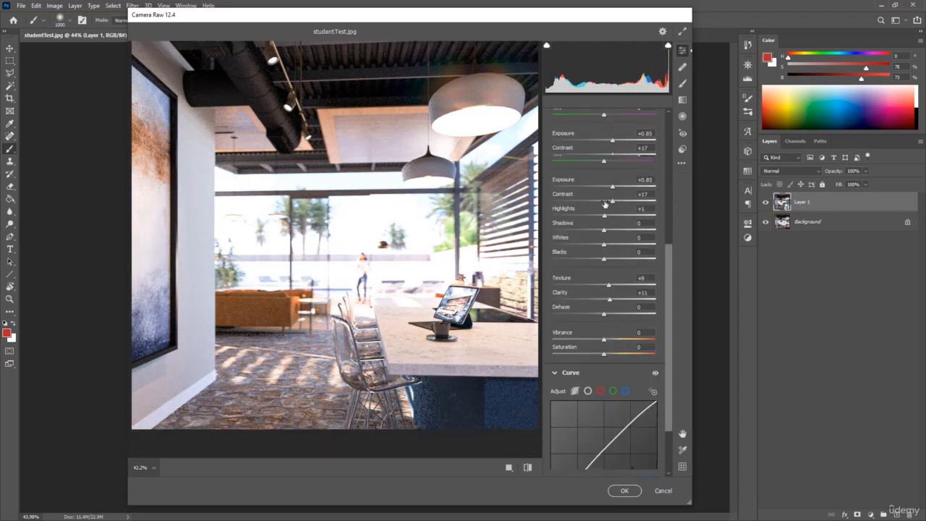
drag(613, 186, 609, 187)
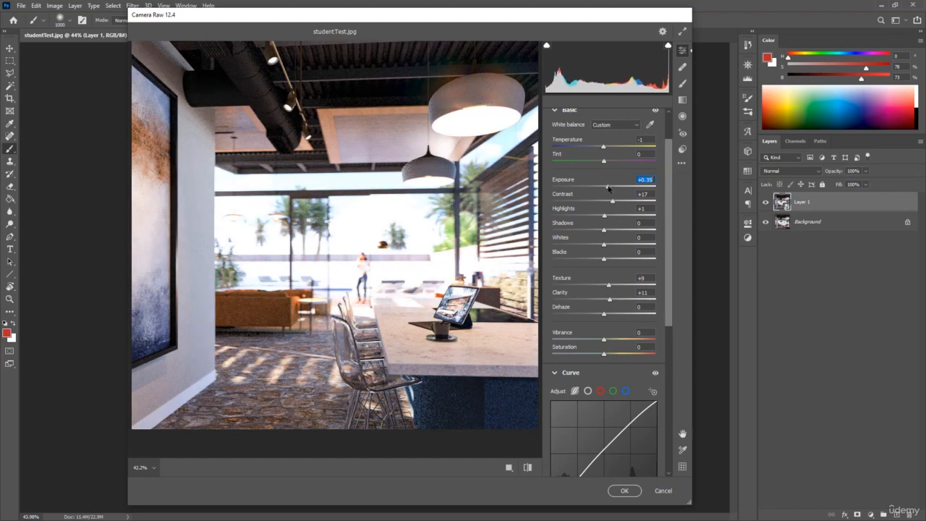
drag(609, 187, 610, 188)
- Expand the Color Mixer with its hue adjustments after a brief look at the Detail settings
scroll(636, 359, down, 6)
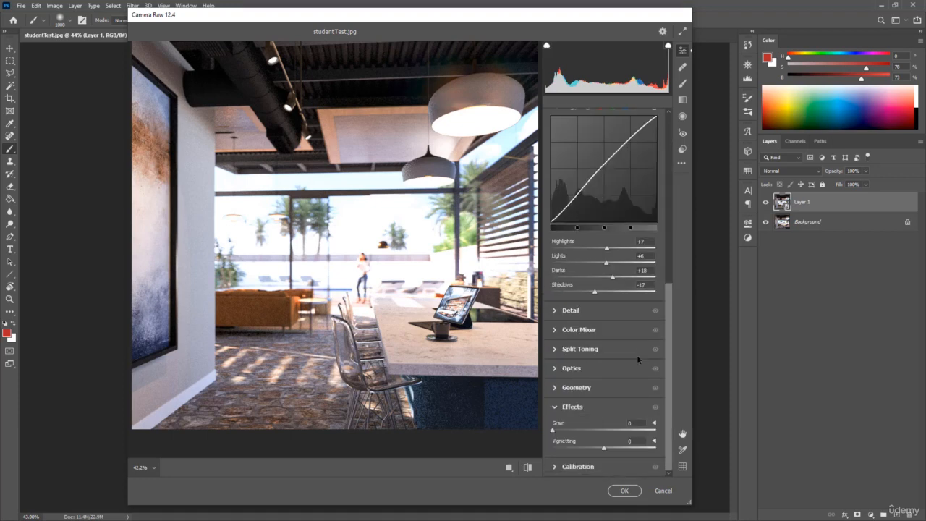
click(556, 330)
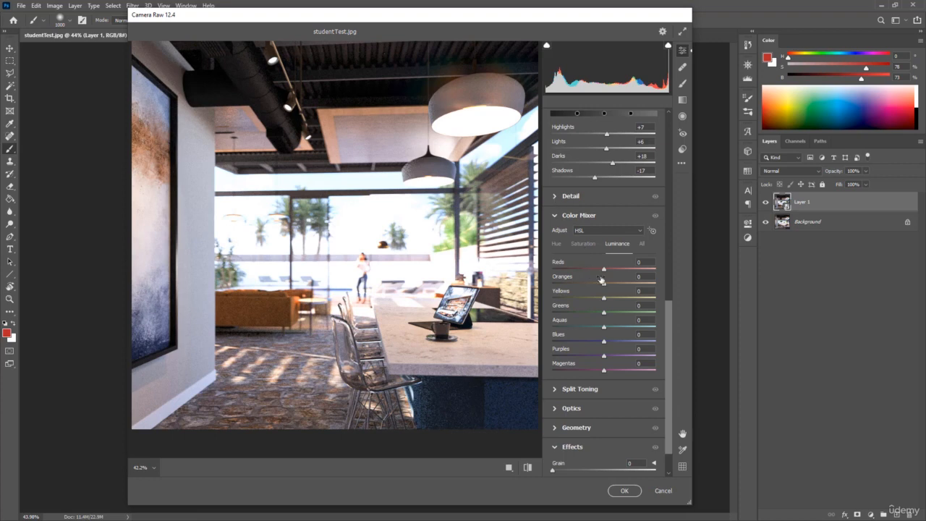
click(555, 196)
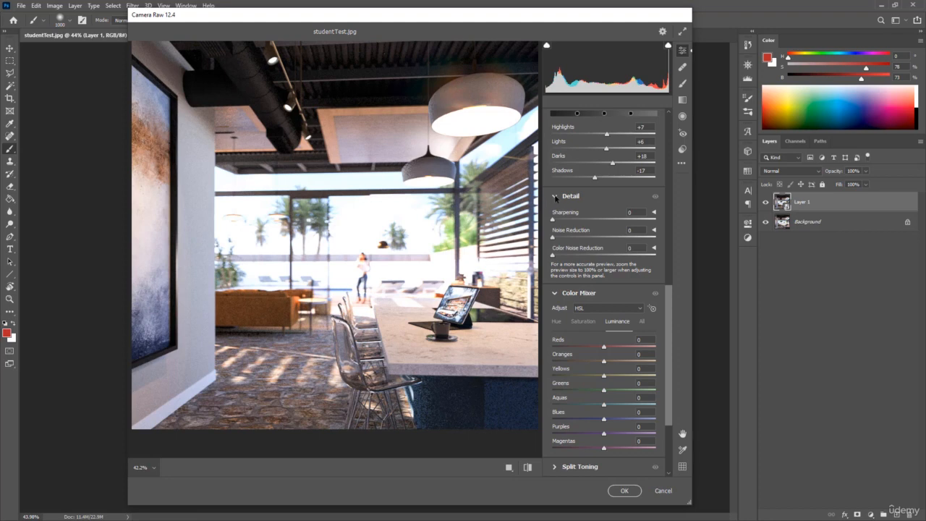
click(555, 196)
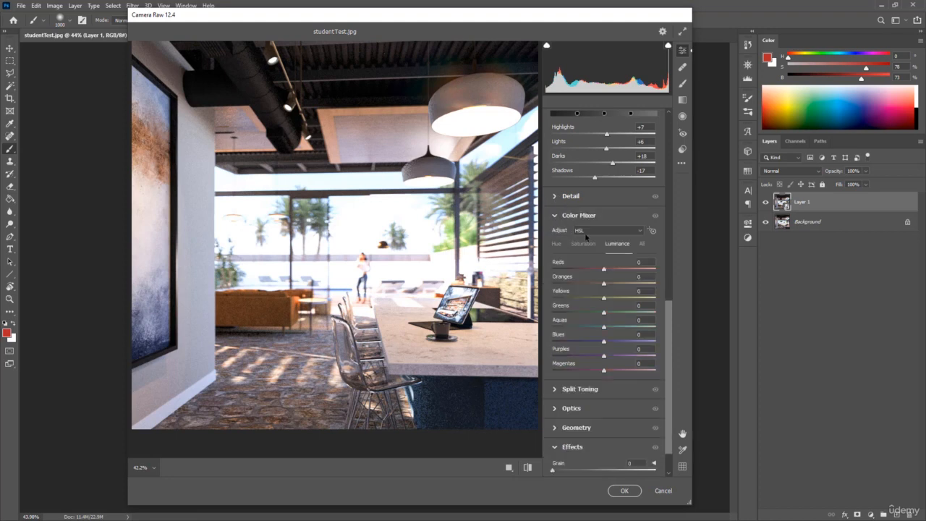
click(556, 246)
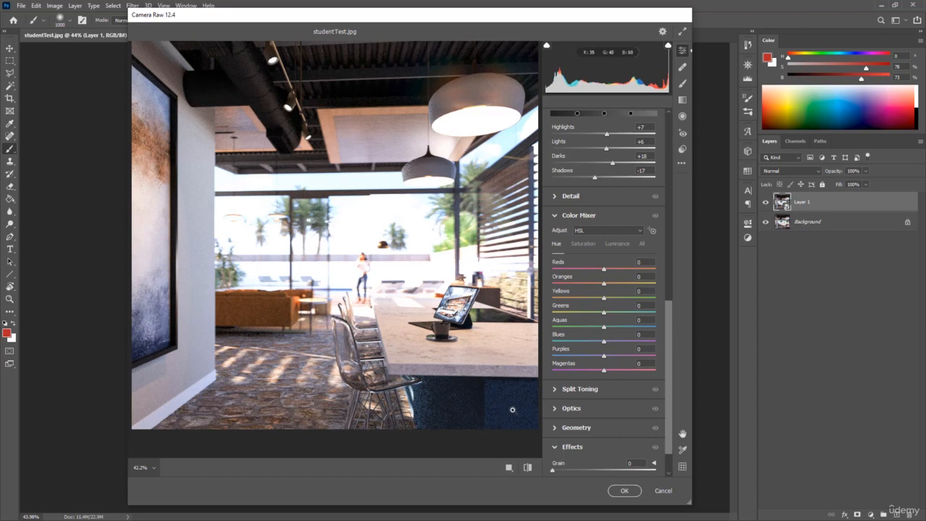
- Examine the Color Mixer's Color and HSL modes and its saturation, luminance, hue and combined views
click(586, 232)
click(587, 232)
click(626, 232)
click(611, 232)
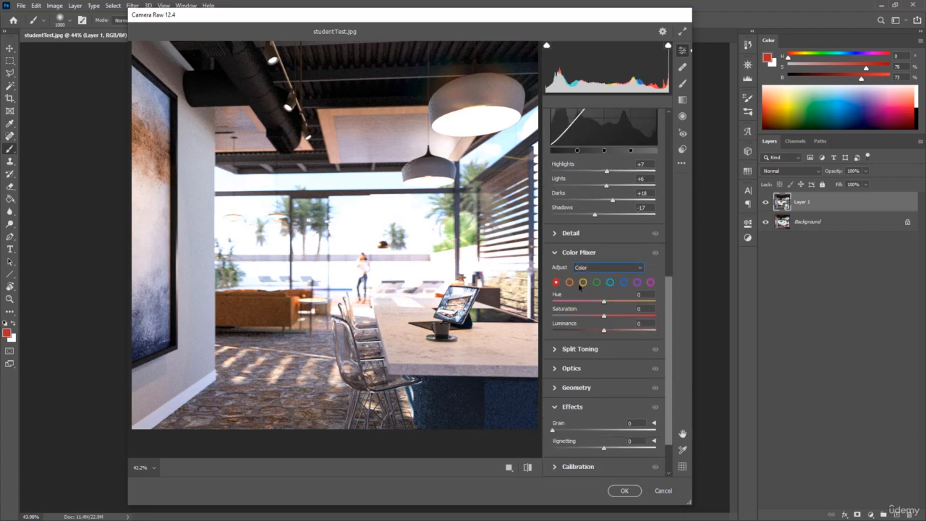
click(616, 267)
click(595, 280)
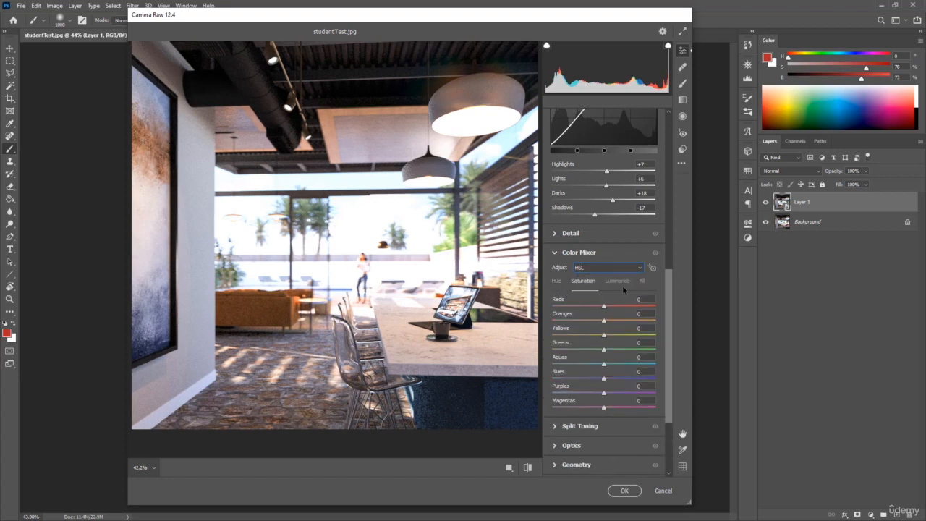
click(619, 281)
click(559, 285)
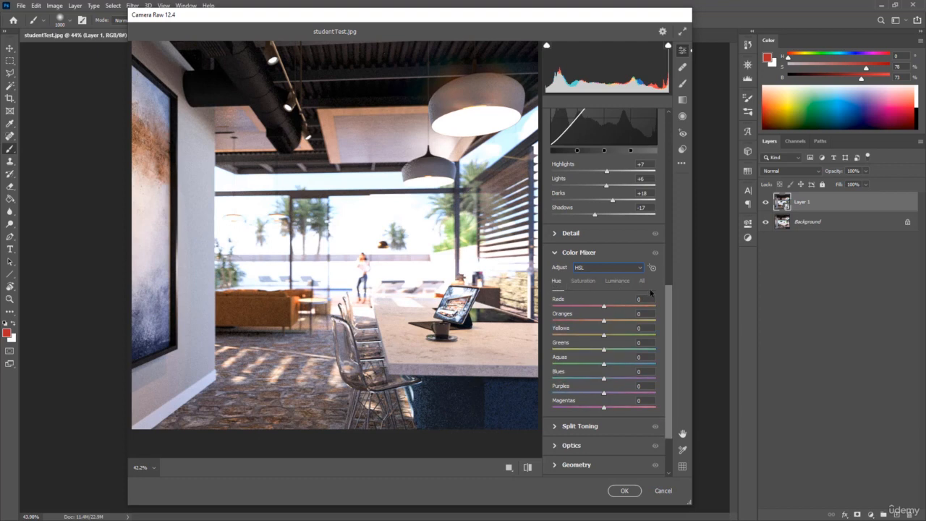
click(643, 284)
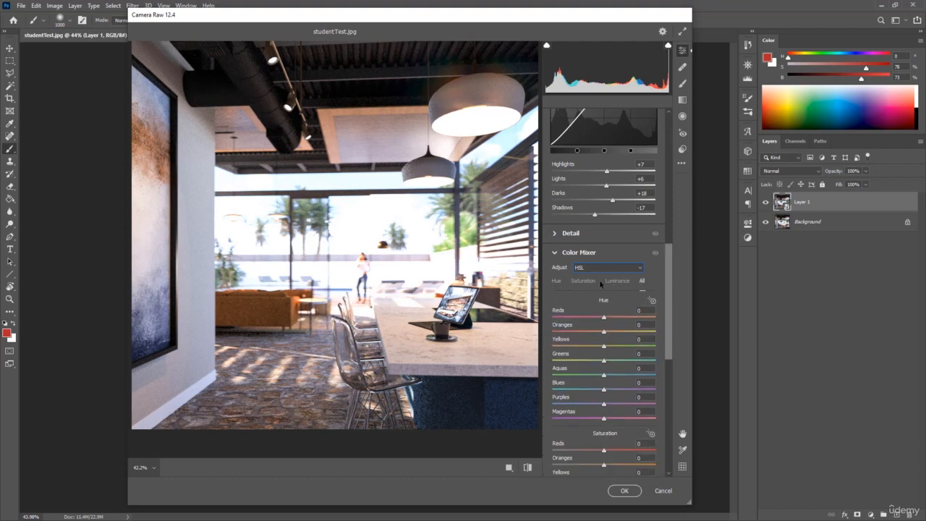
click(555, 285)
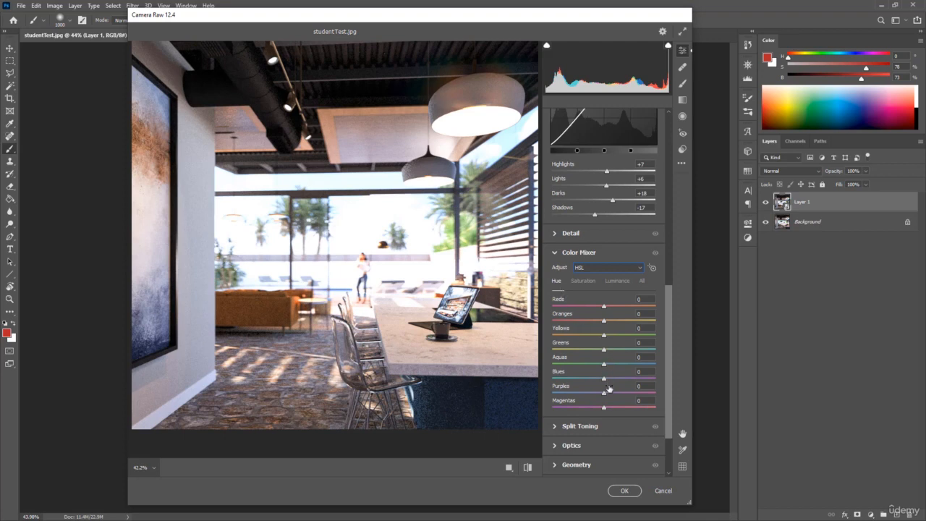
- Tune the Color Mixer hues, setting purples to -100, lowering blues slightly and trying shifts of the yellows, oranges and reds
drag(604, 395, 449, 391)
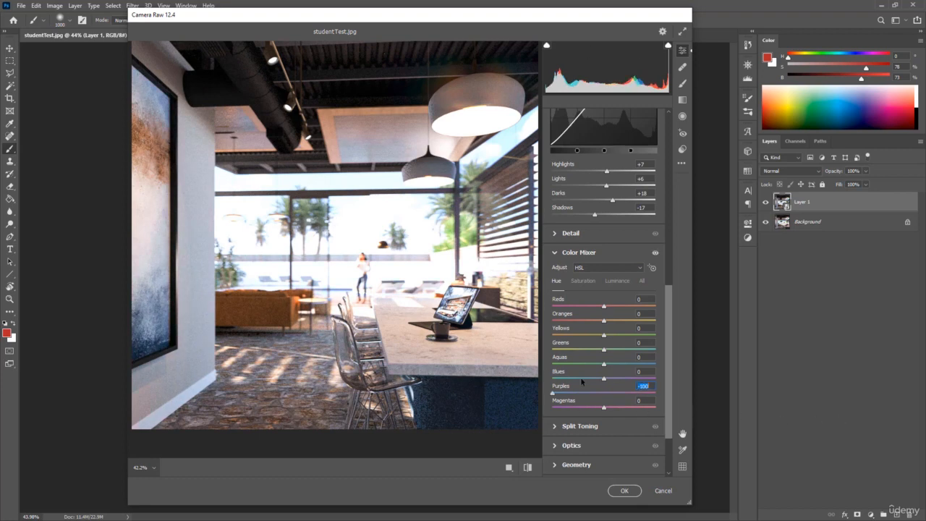
mouse_move(604, 381)
mouse_down()
mouse_move(573, 381)
mouse_move(656, 384)
mouse_move(594, 381)
mouse_up()
mouse_move(603, 336)
mouse_down()
mouse_move(539, 337)
mouse_move(601, 336)
mouse_up()
mouse_move(601, 337)
mouse_down()
mouse_move(548, 340)
mouse_move(657, 348)
mouse_move(595, 350)
mouse_move(602, 347)
mouse_up()
drag(604, 320, 664, 311)
drag(655, 307, 296, 301)
drag(553, 307, 701, 310)
- Adjust the Color Mixer saturation, trying reds at -100 and fine-tuning the yellows, oranges and blues
click(586, 284)
drag(603, 306, 515, 311)
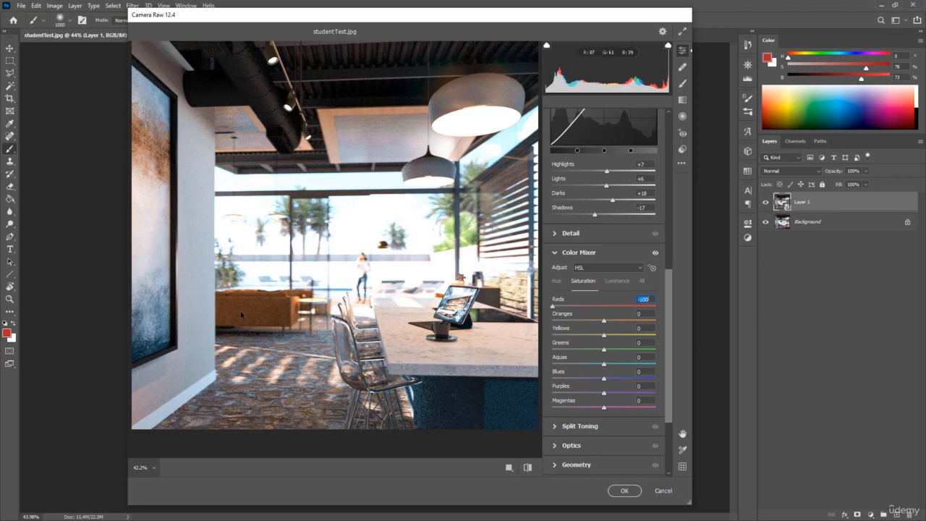
drag(605, 335, 552, 335)
drag(687, 338, 615, 338)
mouse_move(604, 322)
mouse_down()
mouse_move(690, 329)
mouse_move(596, 326)
mouse_move(622, 323)
mouse_move(607, 325)
mouse_up()
mouse_move(604, 379)
mouse_down()
mouse_move(582, 382)
mouse_move(626, 381)
mouse_move(606, 384)
mouse_move(615, 382)
mouse_up()
- Try the yellows' luminance at -100 in the Color Mixer and return it to 0
click(612, 283)
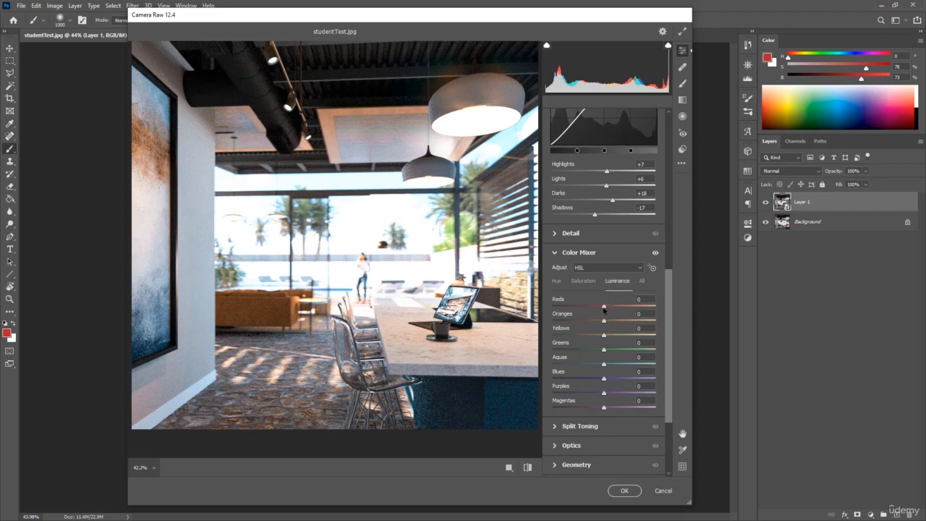
drag(603, 309, 526, 341)
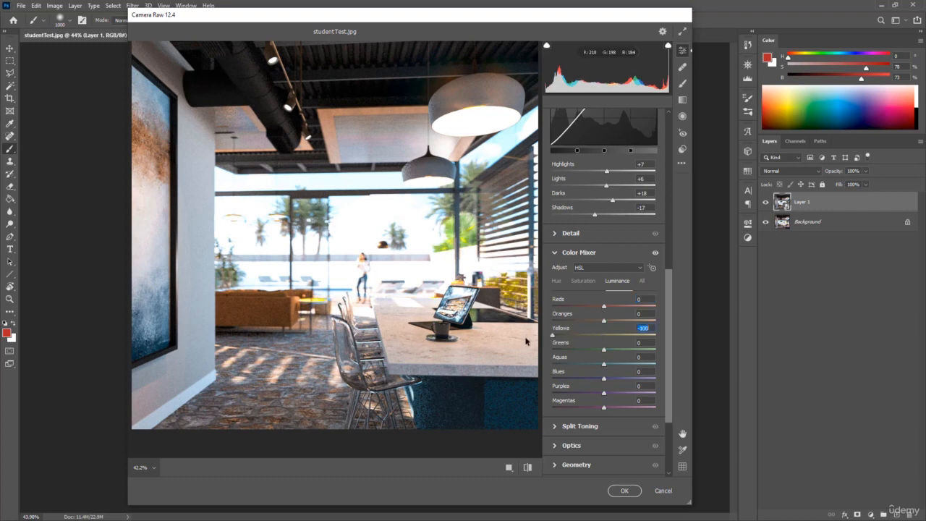
mouse_move(604, 338)
mouse_down()
mouse_move(647, 340)
mouse_move(604, 334)
mouse_up()
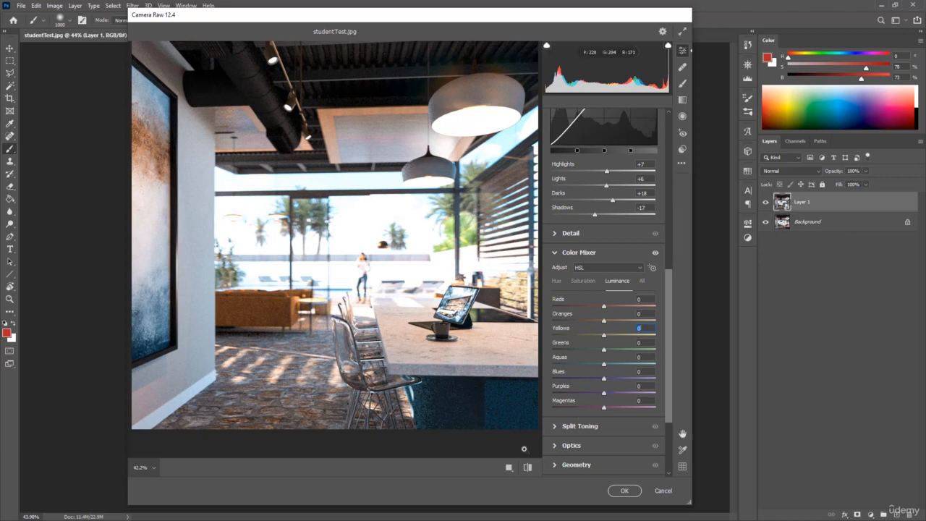
- Set the vignetting effect to -8
scroll(620, 353, down, 3)
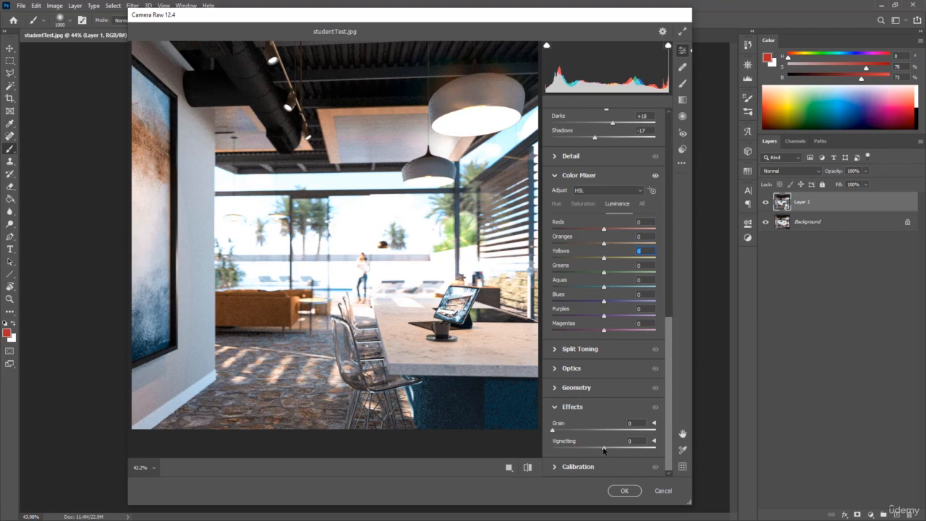
mouse_move(604, 449)
mouse_down()
mouse_move(580, 449)
mouse_move(629, 449)
mouse_move(599, 449)
mouse_up()
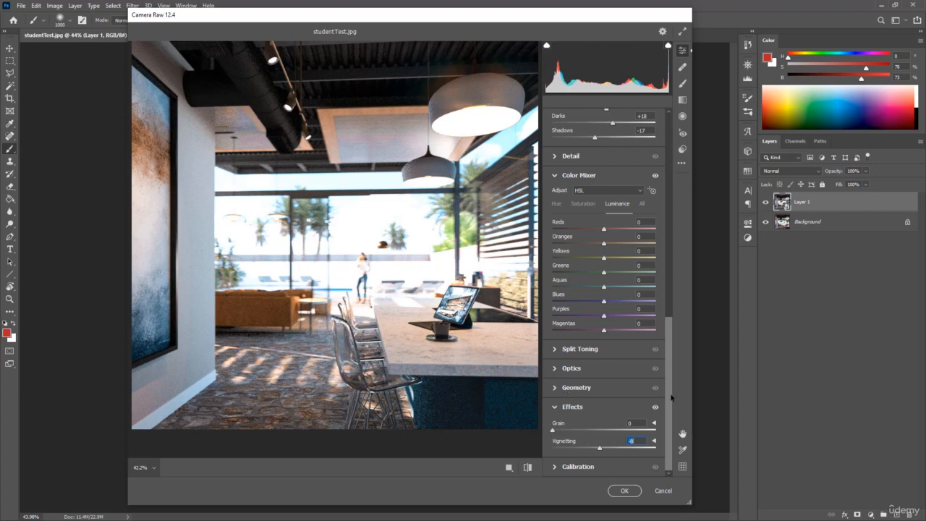
- Collapse the Basic and Curve settings and apply the Camera Raw Filter to Layer 1
drag(670, 396, 707, 150)
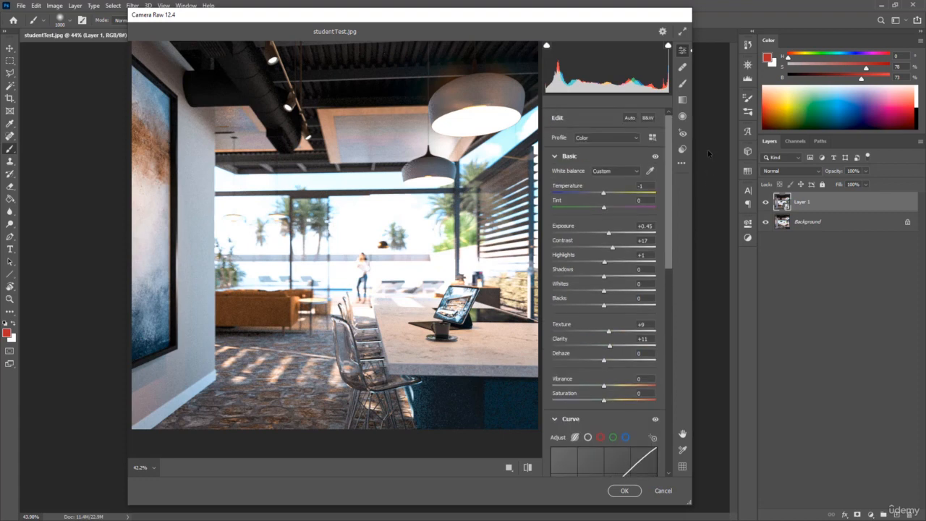
click(554, 156)
scroll(616, 231, down, 6)
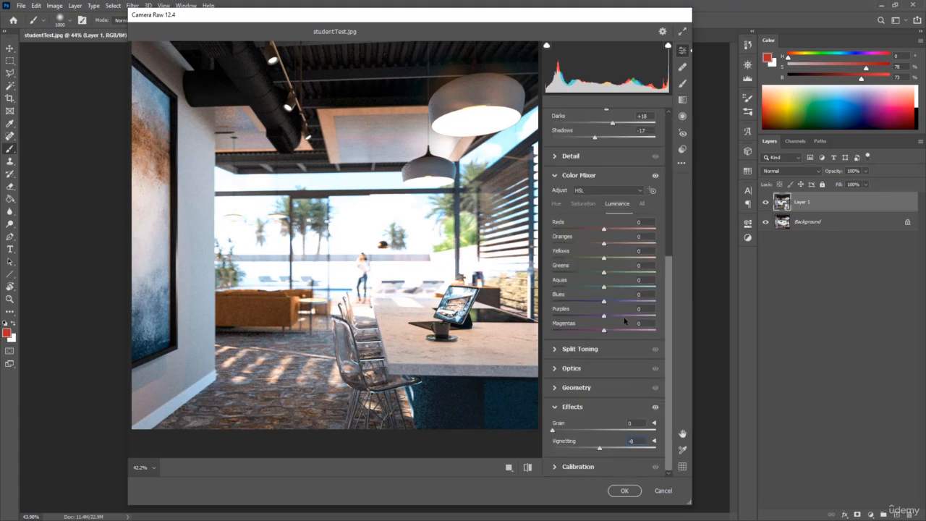
scroll(630, 325, up, 5)
click(556, 175)
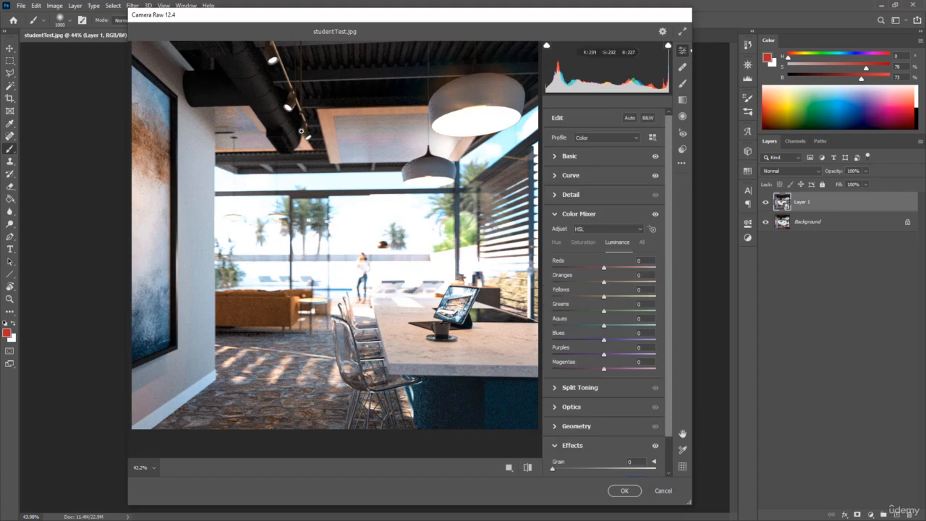
click(623, 491)
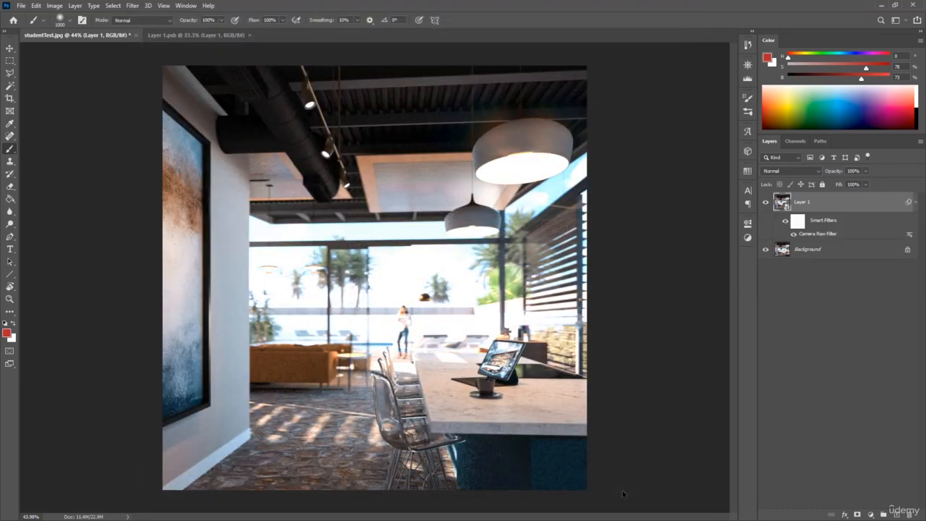
- Compare the rendering before and after the filter by hiding and showing Layer 1 at two zoom levels
click(766, 203)
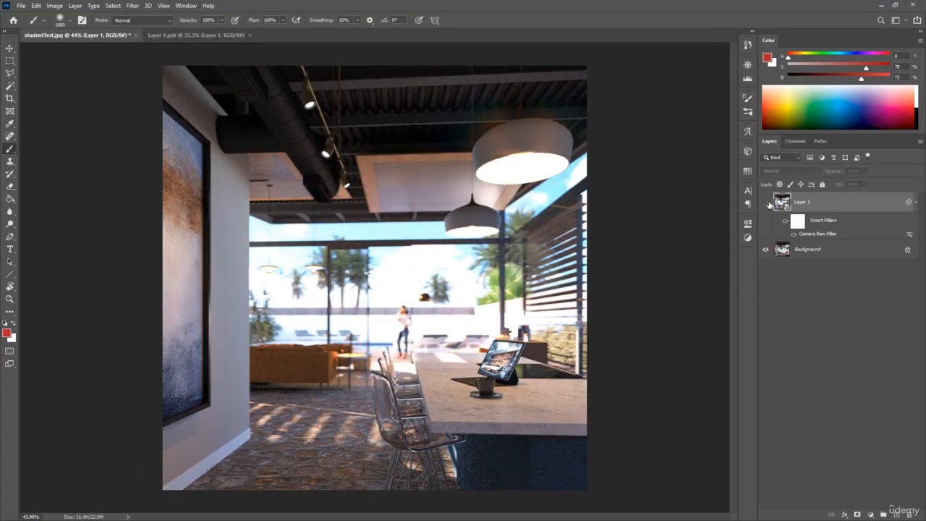
click(766, 203)
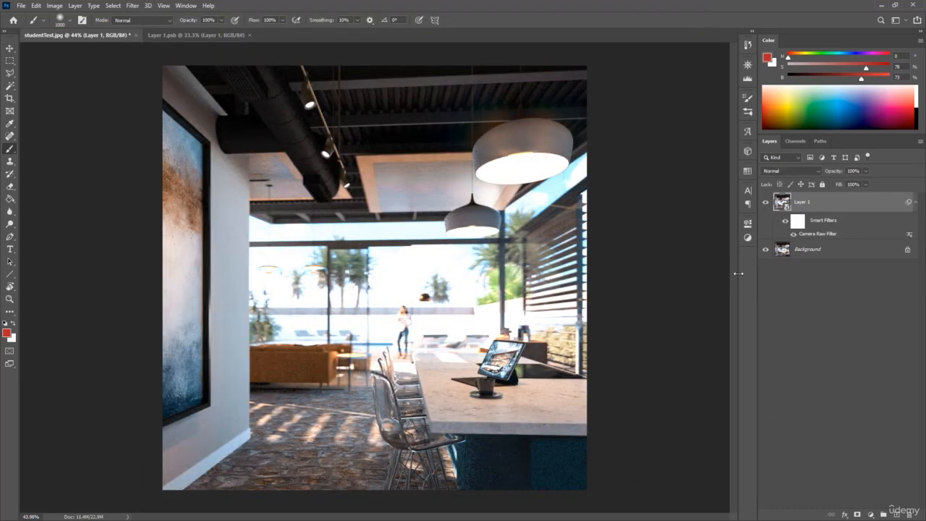
key(ctrl+minus)
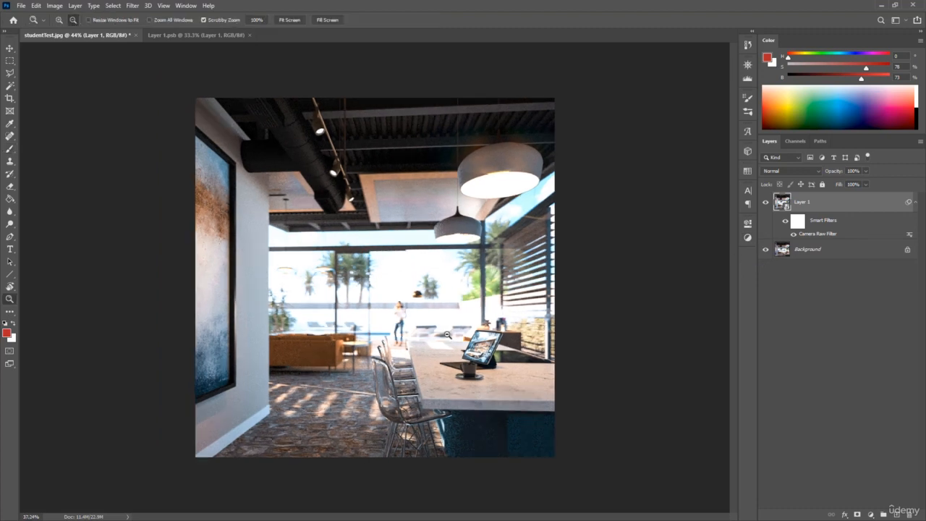
click(764, 204)
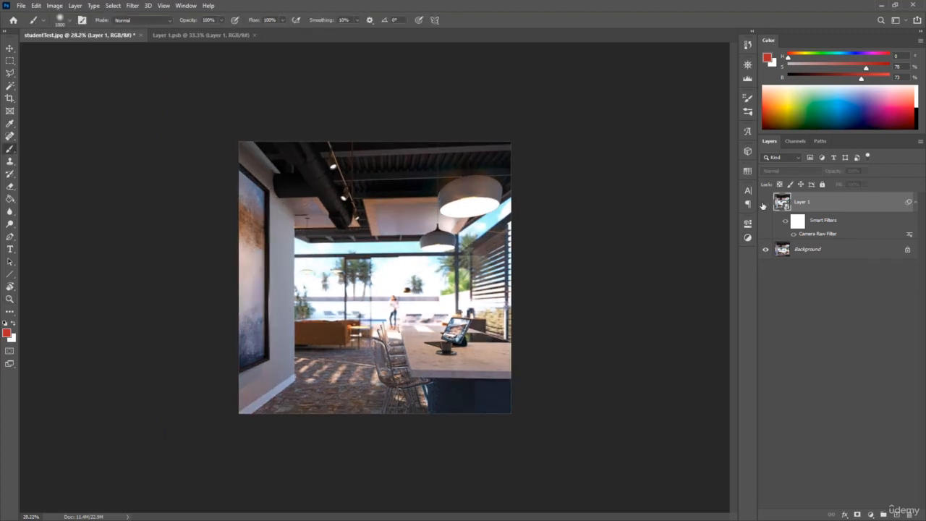
click(764, 204)
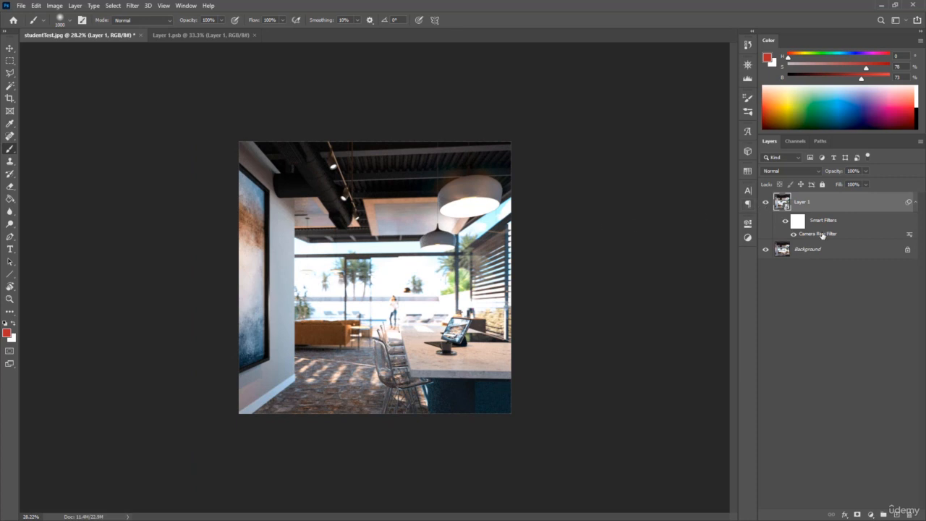
- Duplicate Layer 1 together with its Camera Raw smart filter and check the copy by hiding and showing it
key(ctrl+j)
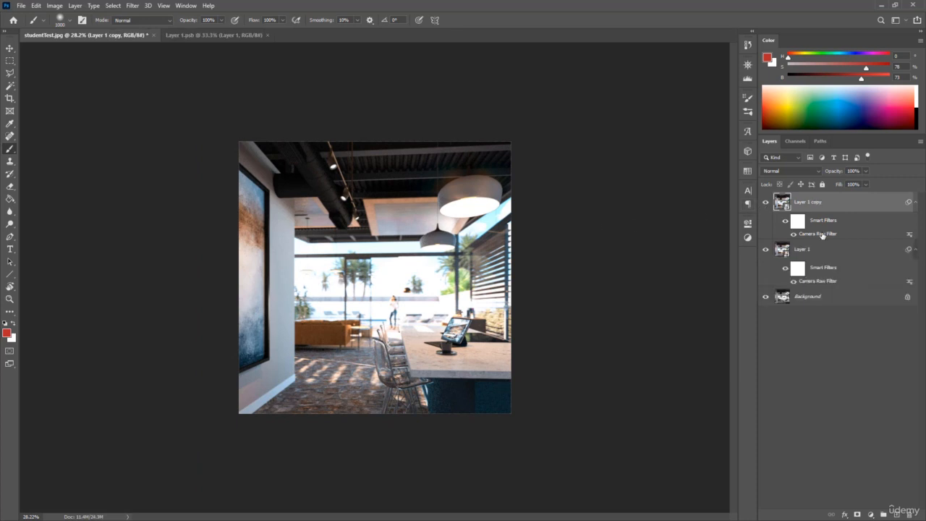
click(766, 203)
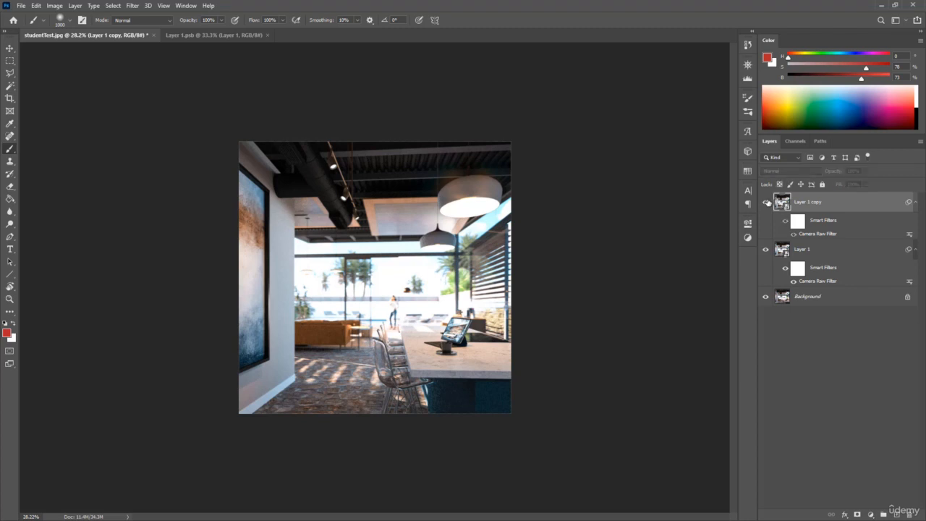
click(766, 203)
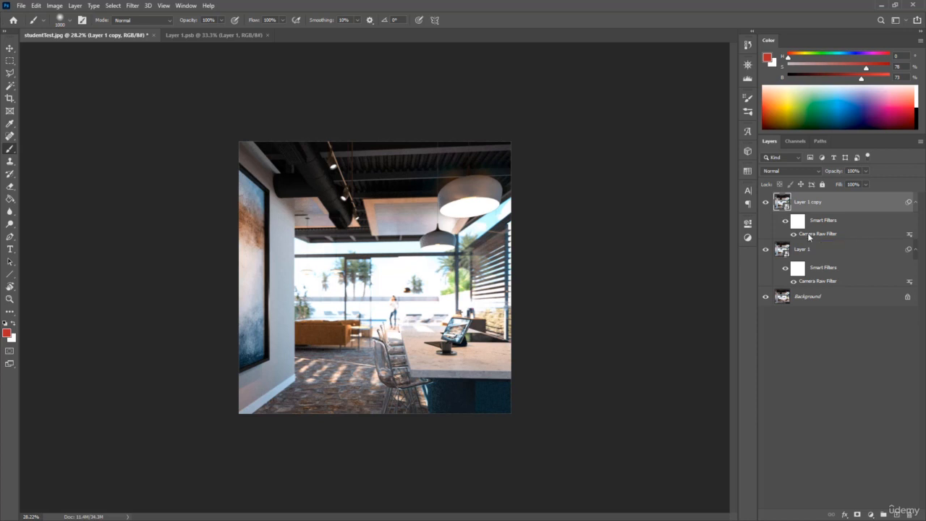
- Reopen the Camera Raw smart filter of Layer 1 copy and preview the Artistic and B&W profiles on the rendering
double_click(809, 235)
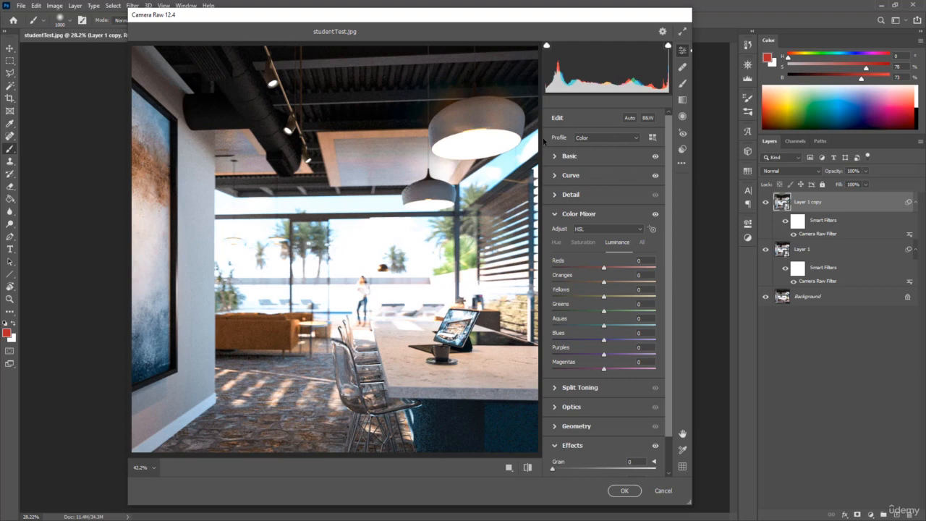
click(591, 140)
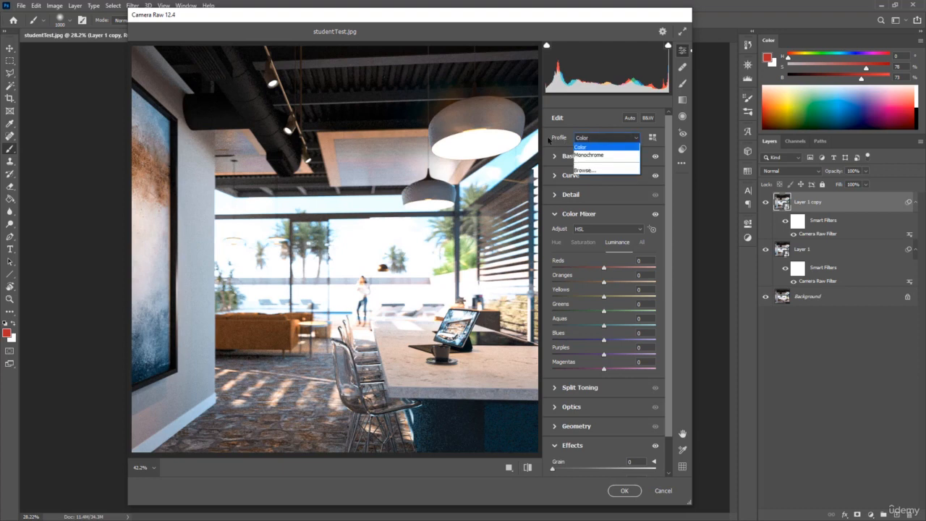
click(597, 170)
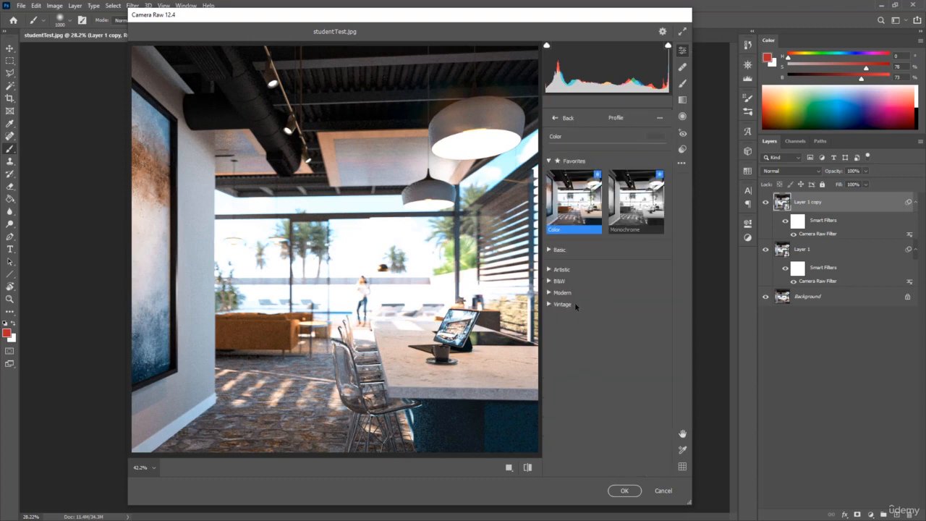
click(549, 270)
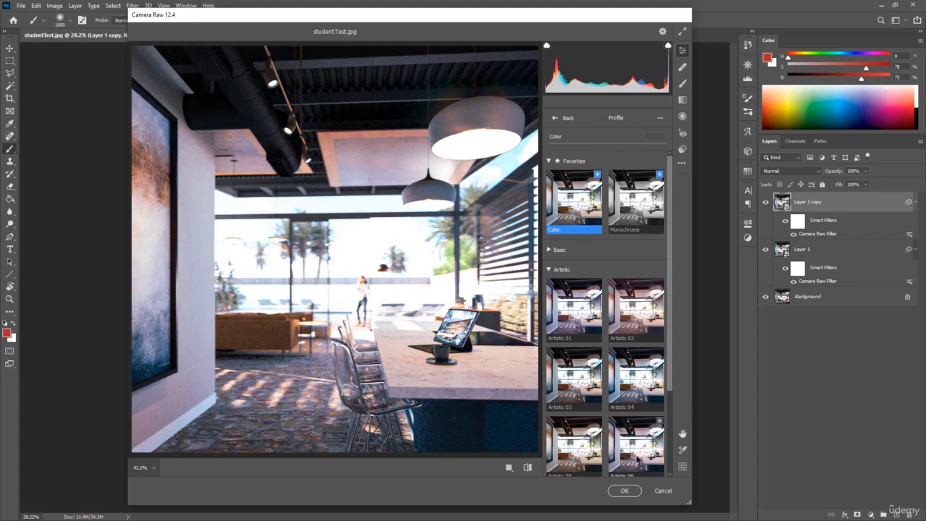
scroll(640, 438, down, 3)
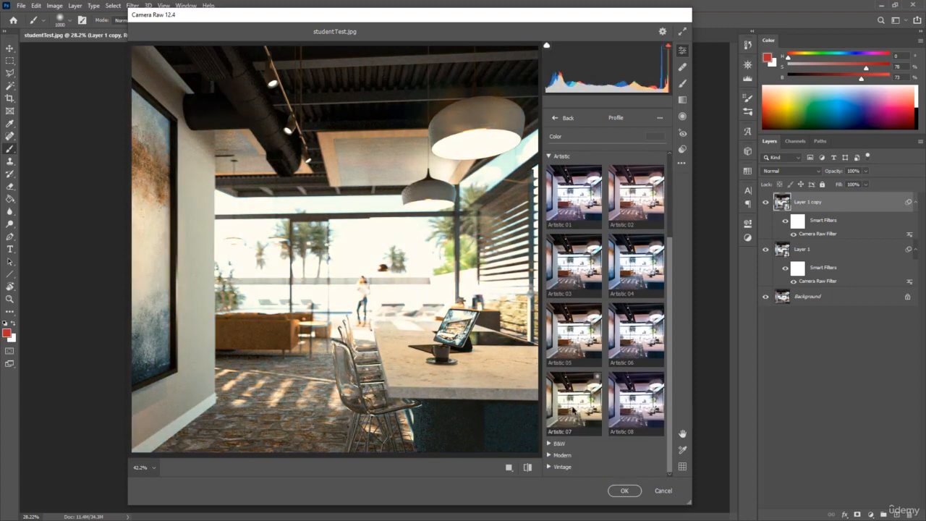
click(554, 443)
scroll(571, 326, down, 2)
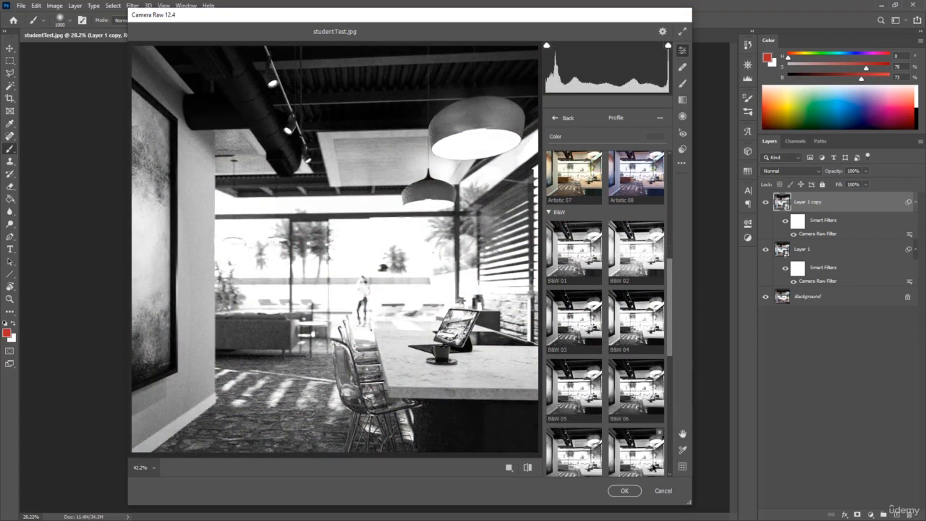
scroll(595, 456, down, 2)
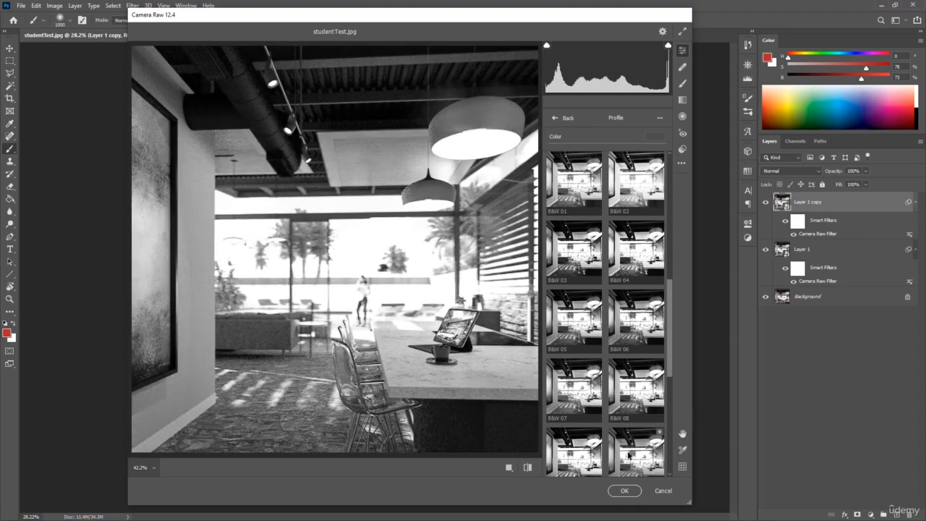
scroll(600, 434, down, 3)
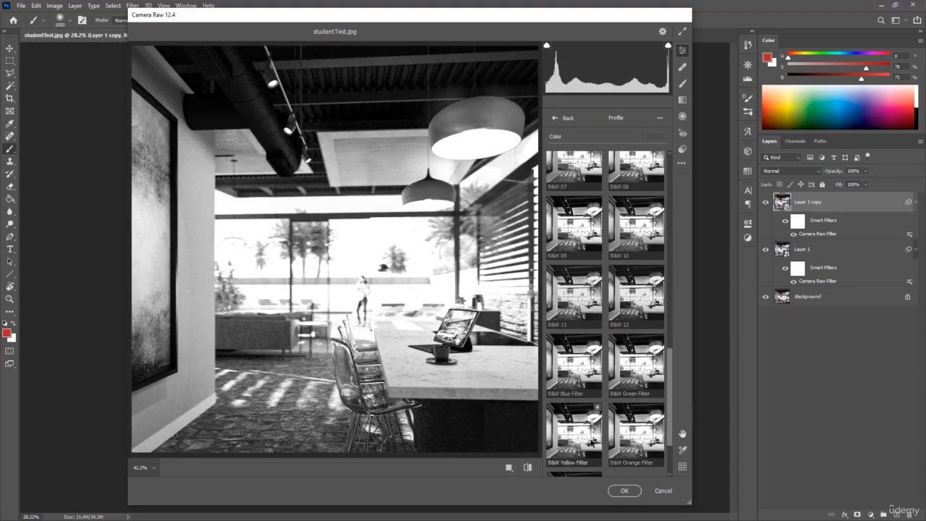
scroll(643, 424, down, 2)
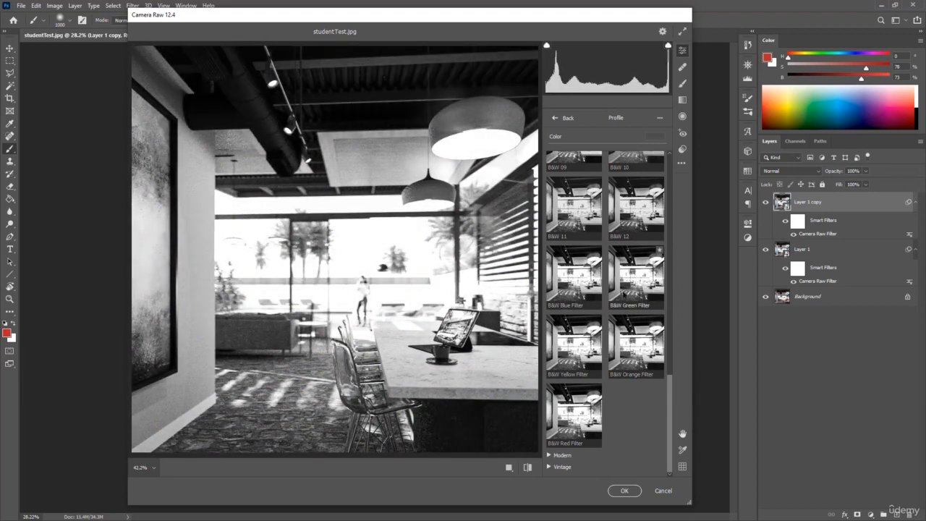
- Choose the Modern 10 profile from the Modern group and apply the filter to Layer 1 copy
click(549, 455)
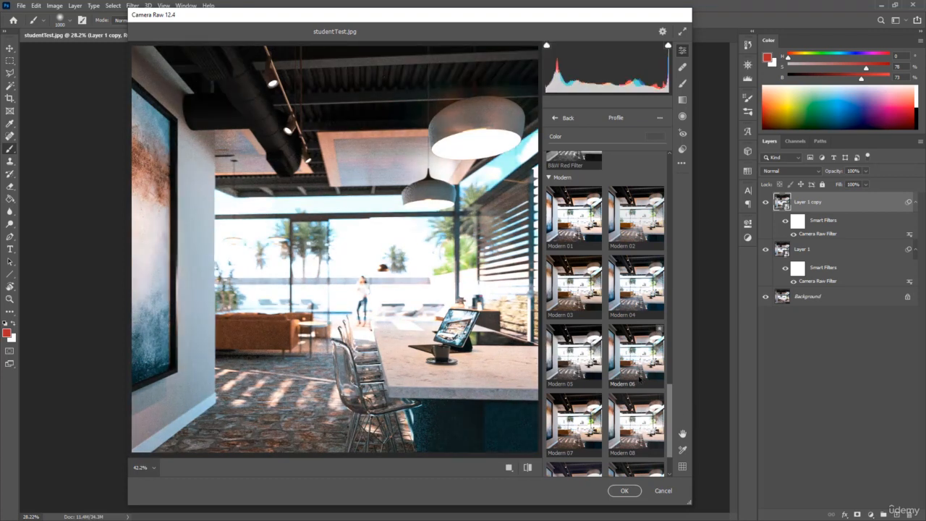
scroll(640, 375, down, 3)
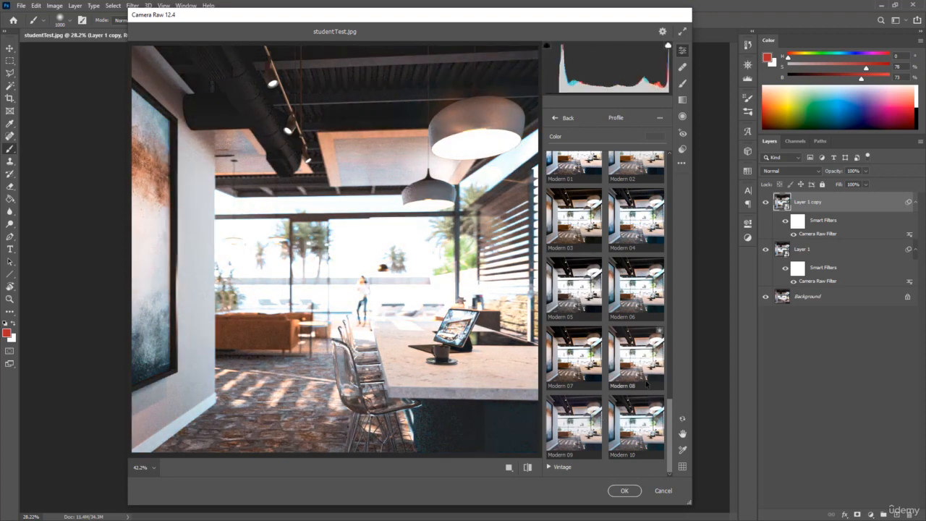
click(639, 428)
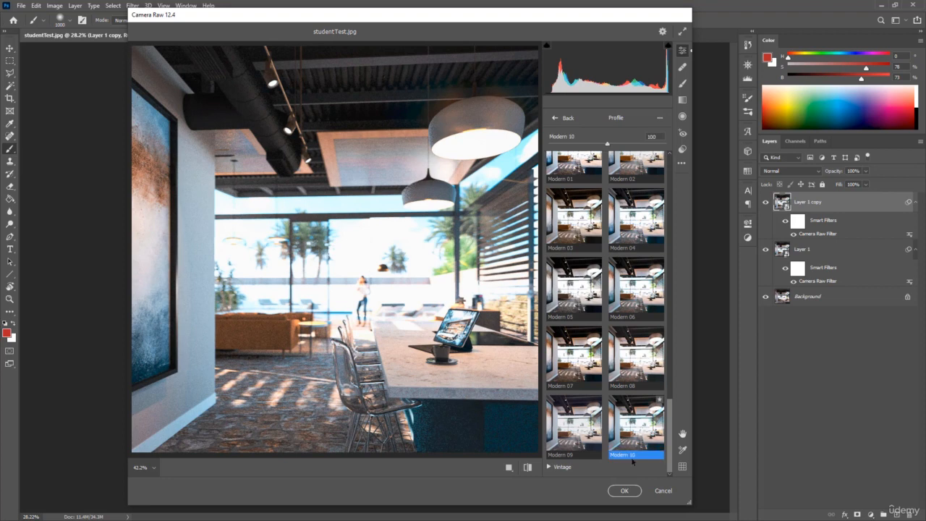
click(624, 490)
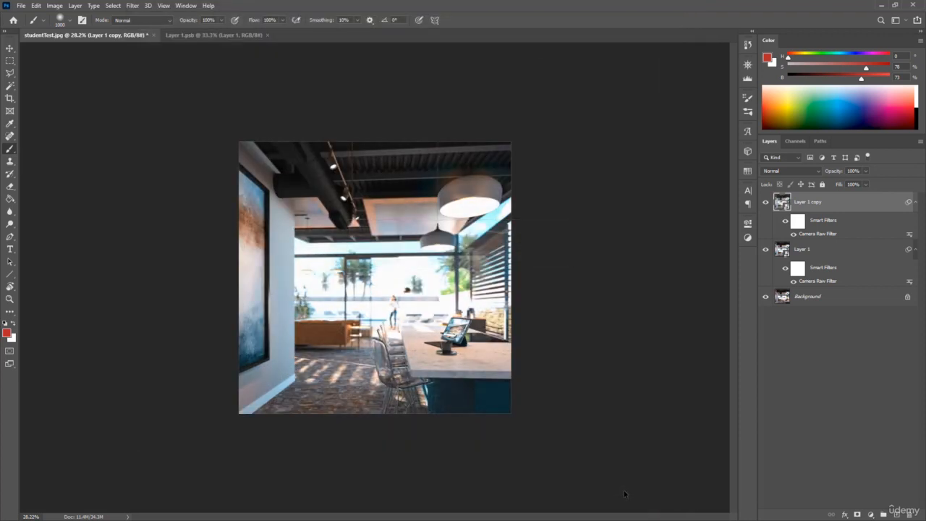
- Compare the rendering with and without the Modern 10 profile by hiding and showing Layer 1 copy at two zoom levels
click(766, 203)
click(766, 202)
key(alt+space)
drag(417, 332, 436, 349)
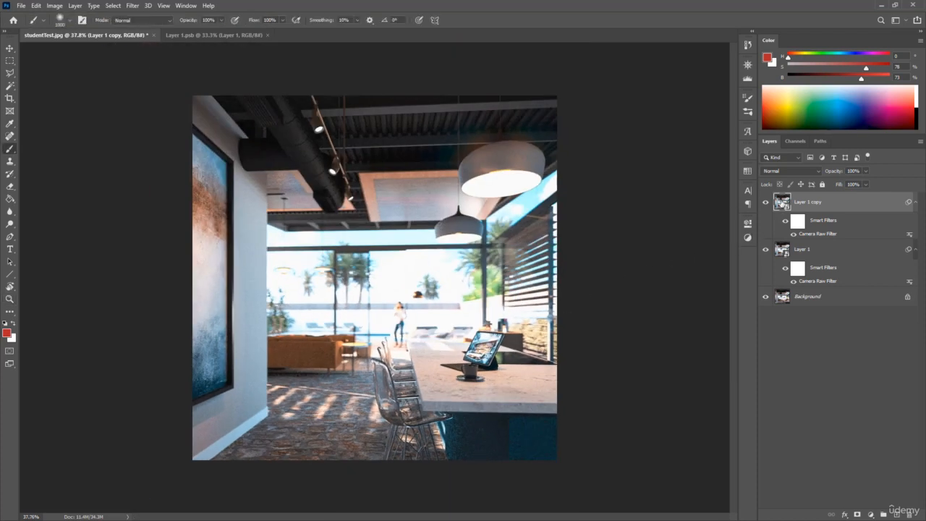
click(765, 202)
click(765, 203)
click(765, 203)
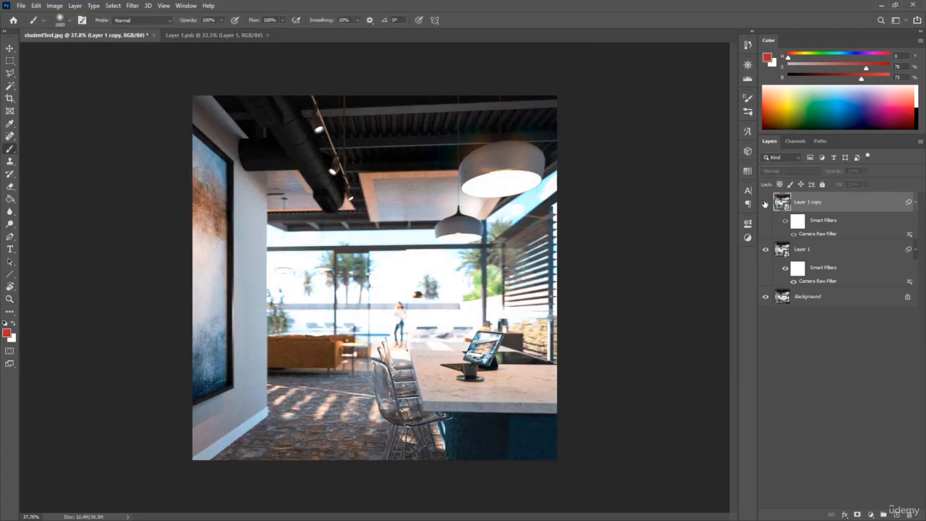
click(765, 202)
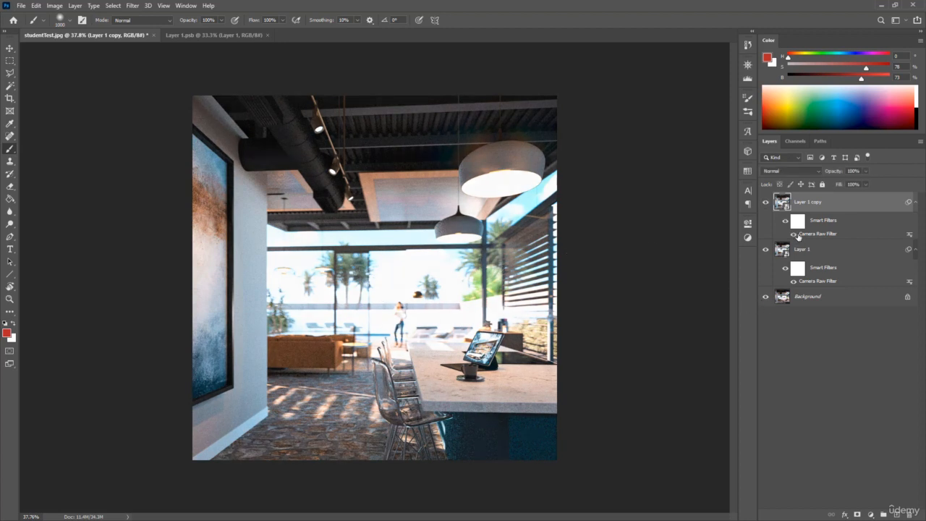
- Try the Color blend mode on Layer 1 copy with different opacities, compare it hidden and shown, and return to Normal
click(816, 174)
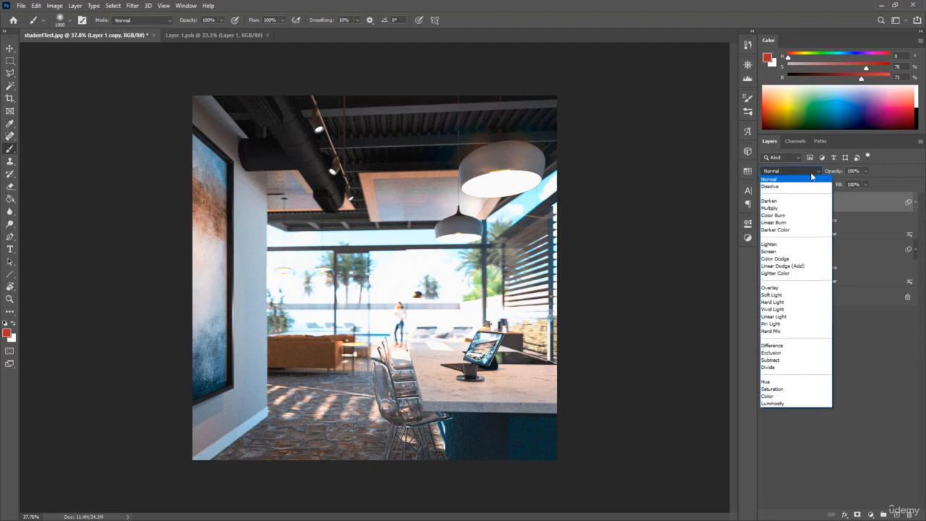
click(769, 396)
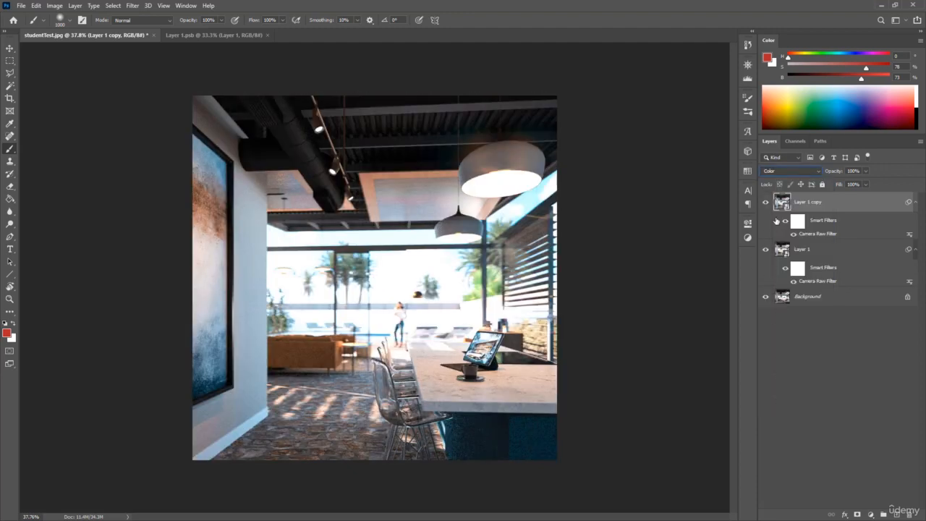
click(865, 171)
drag(867, 182, 783, 185)
click(765, 203)
click(765, 203)
click(809, 171)
click(785, 178)
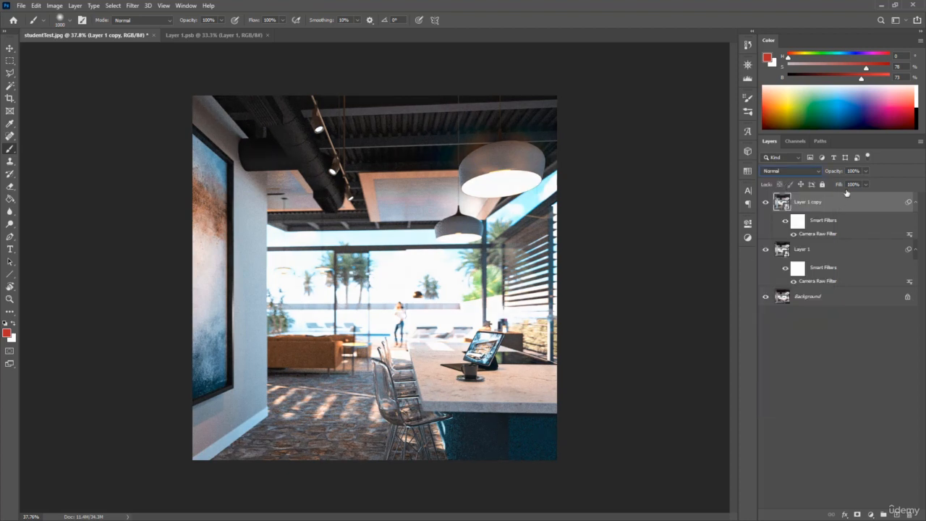
- Try different opacities on Layer 1 copy in Normal mode and return it to 100%
click(866, 171)
mouse_move(866, 183)
mouse_down()
mouse_move(839, 182)
mouse_move(868, 184)
mouse_up()
drag(787, 173, 921, 177)
- Paint a black brush spot in the middle of Layer 1 copy's smart filter mask and invert the mask
click(797, 223)
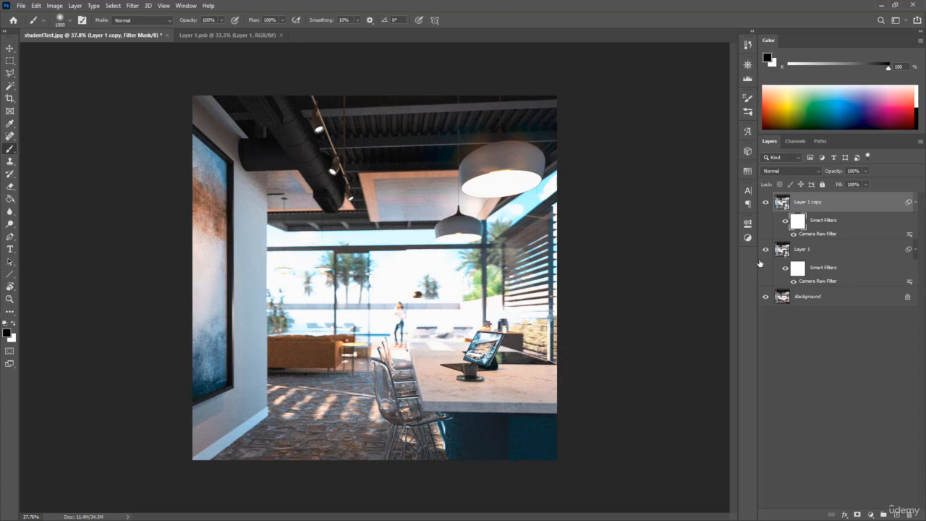
mouse_move(374, 307)
mouse_down()
mouse_move(375, 334)
mouse_move(385, 302)
mouse_move(405, 310)
mouse_move(379, 348)
mouse_move(405, 307)
mouse_up()
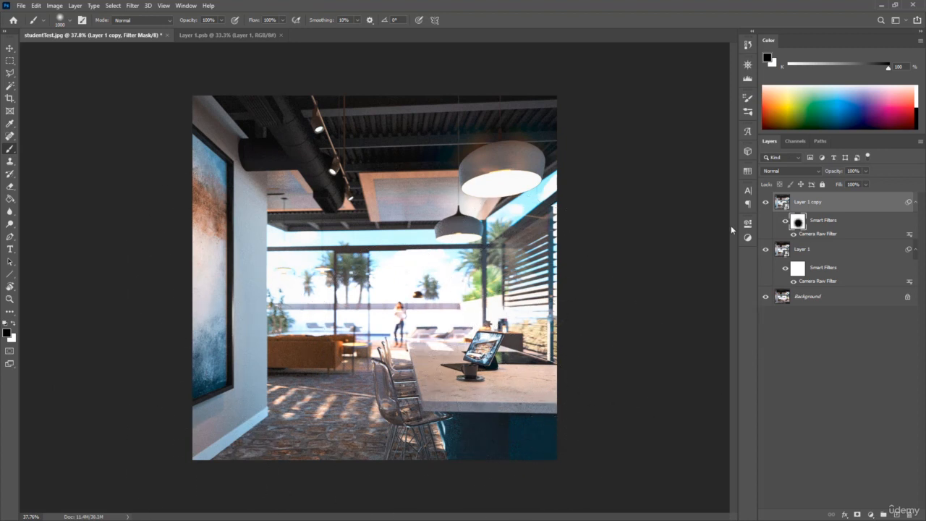
key(ctrl+i)
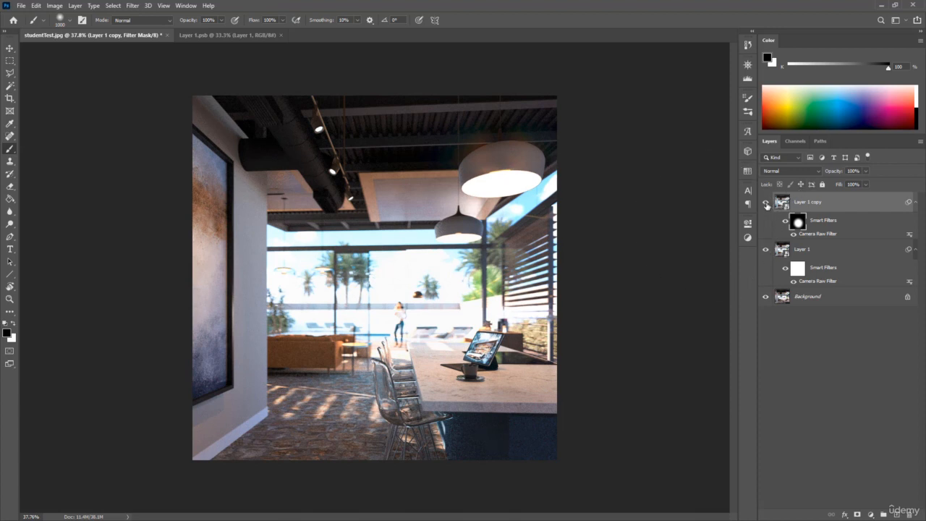
- Disable the smart filter mask of Layer 1 copy and compare the rendering without that layer and with only the Background shown
shift+click(798, 222)
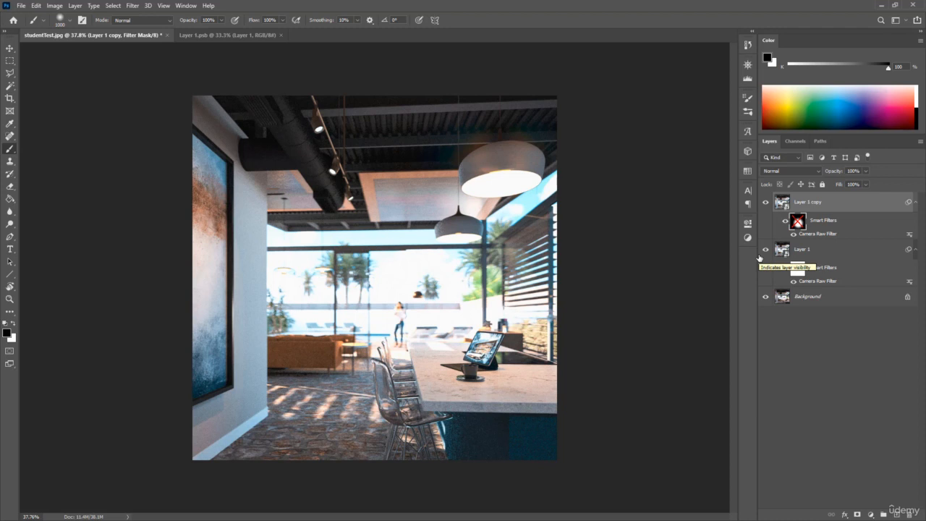
click(766, 203)
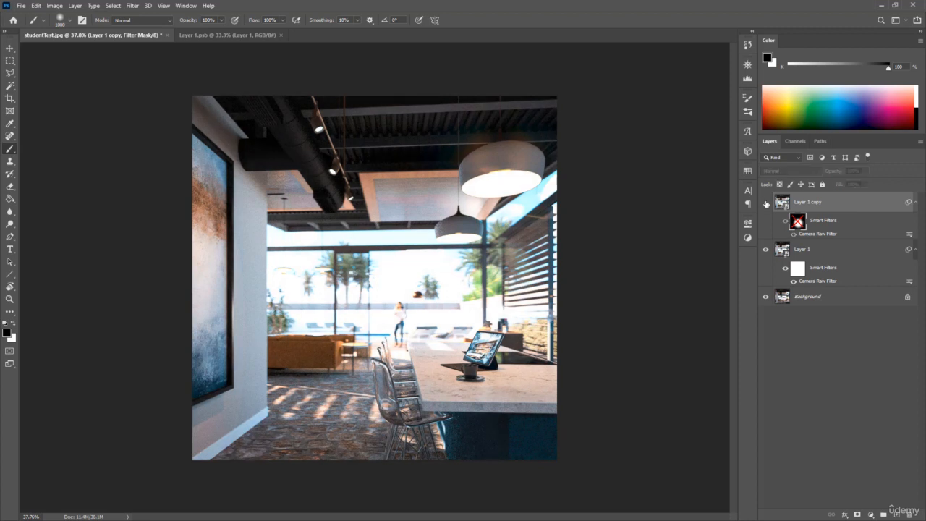
click(766, 203)
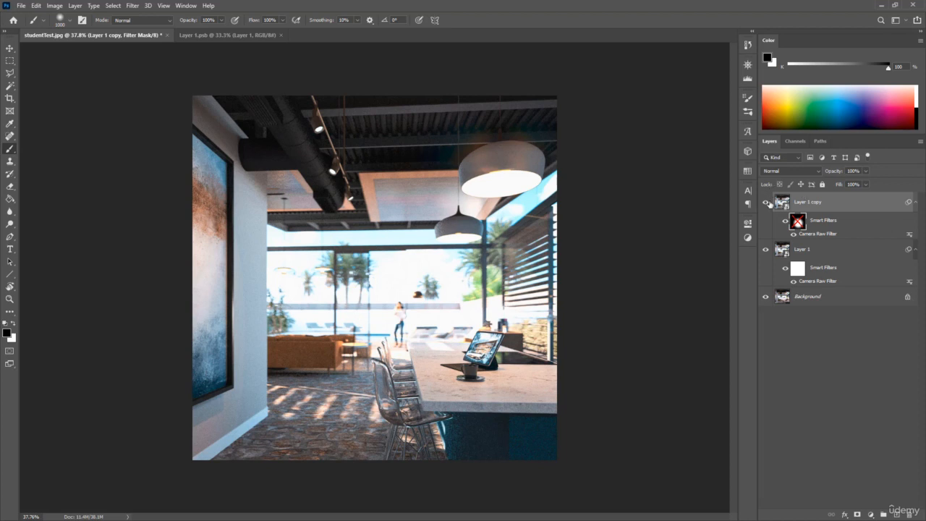
click(767, 203)
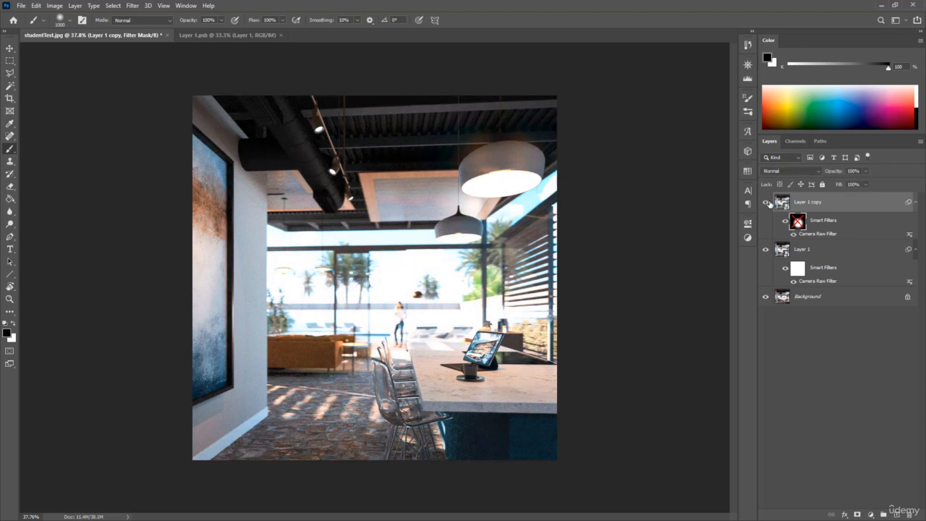
click(767, 203)
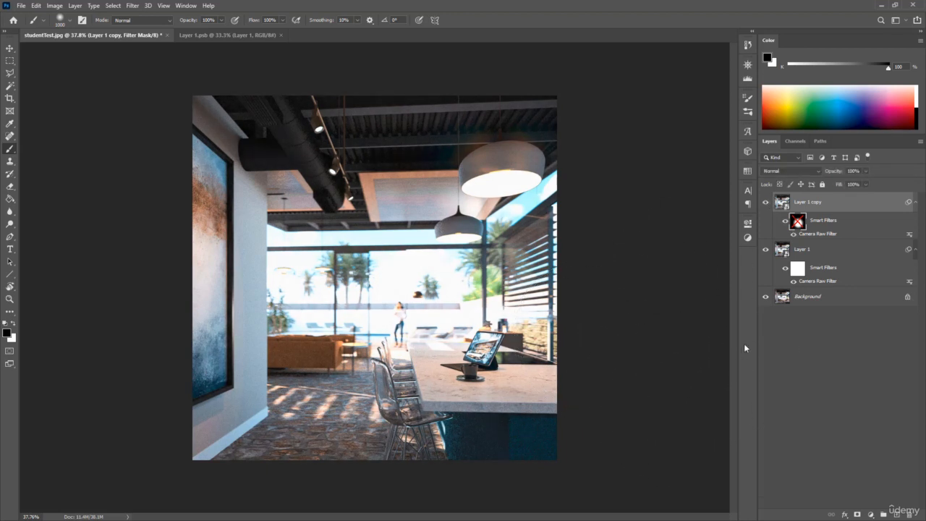
alt+click(766, 297)
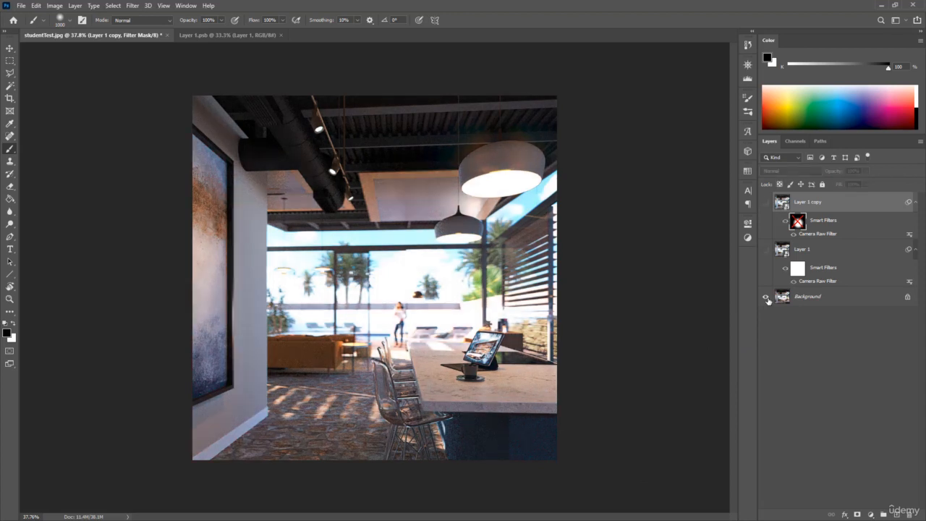
alt+click(767, 297)
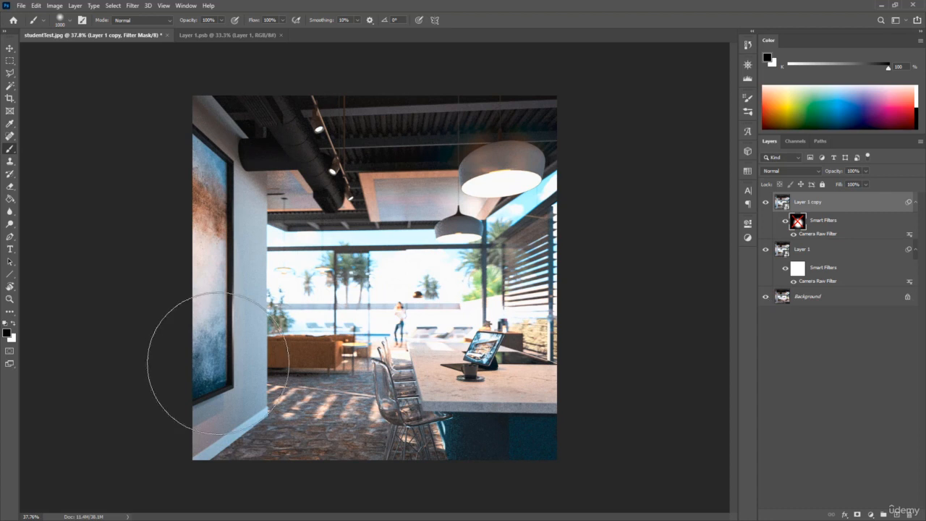